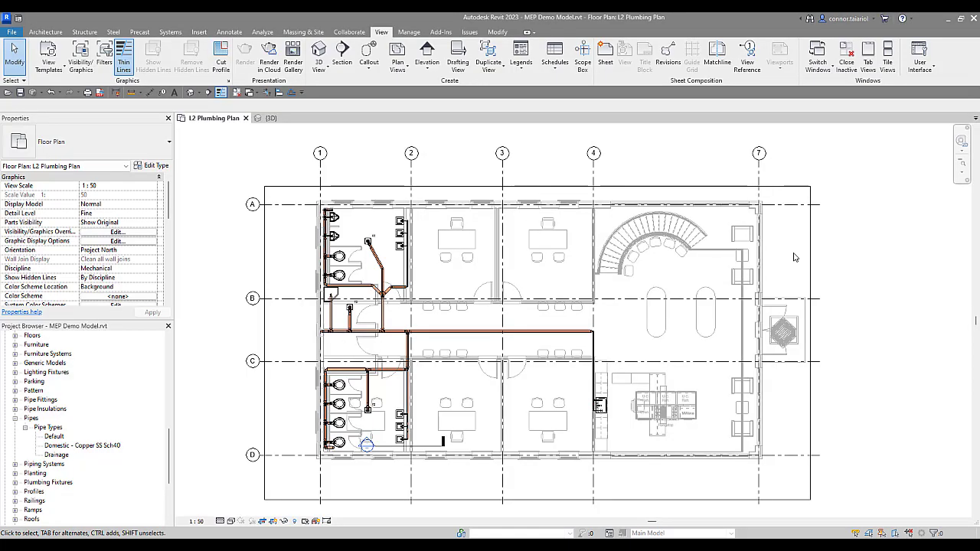
# - Frame the lower washroom in the L2 Plumbing Plan and window-select its three lavatories and drain pipes
pyautogui.scroll(-1, 794, 257)
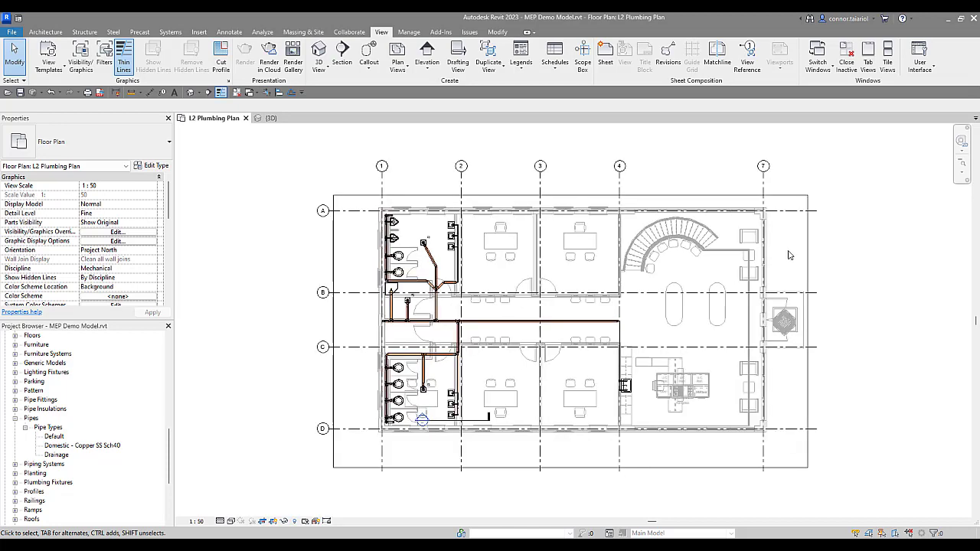
pyautogui.scroll(1, 535, 321)
pyautogui.moveTo(535, 322); pyautogui.dragTo(532, 315, button='middle')
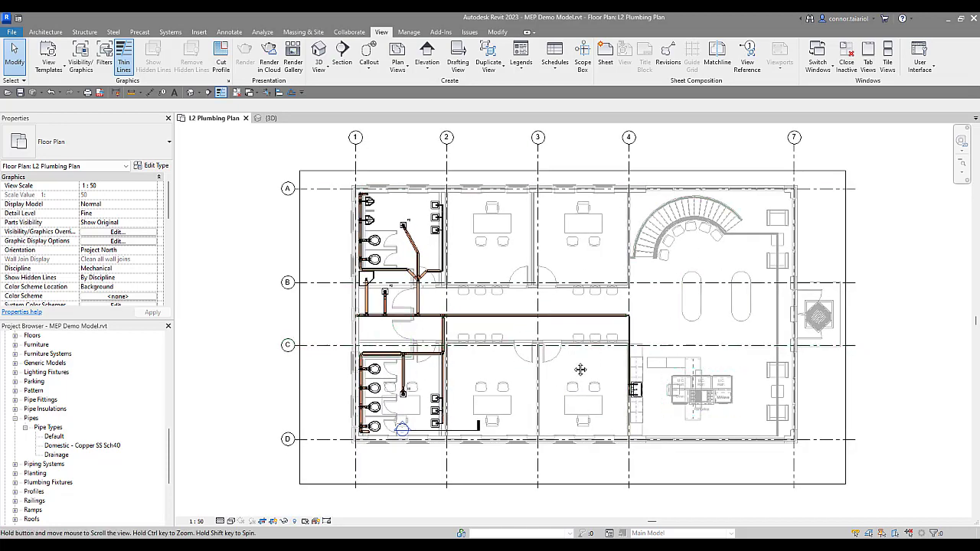
pyautogui.moveTo(570, 366); pyautogui.dragTo(569, 378, button='middle')
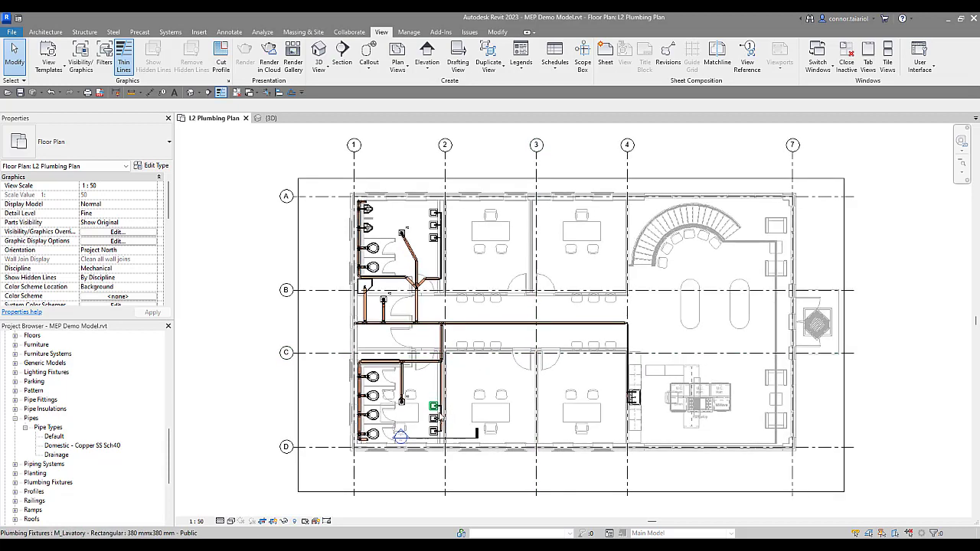
pyautogui.scroll(2, 421, 427)
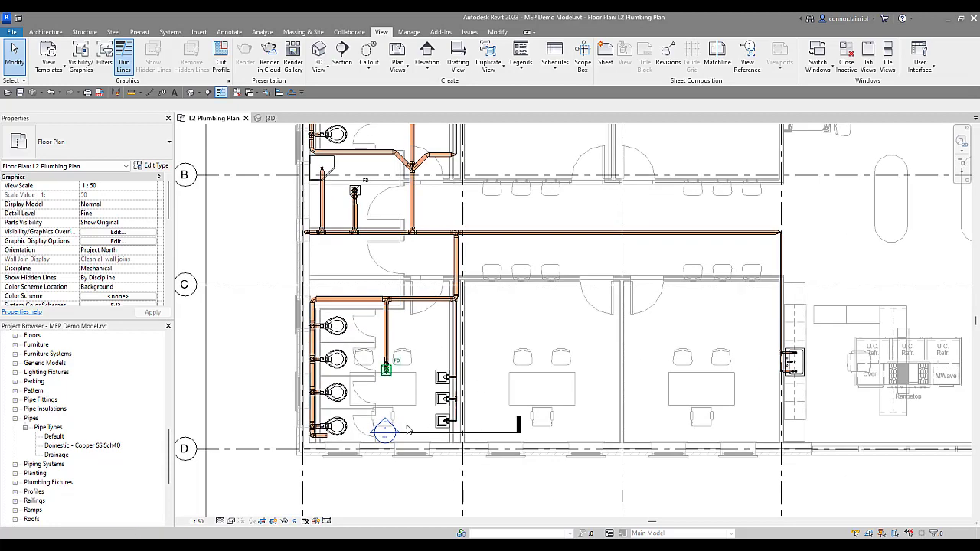
pyautogui.moveTo(422, 353); pyautogui.dragTo(487, 449)
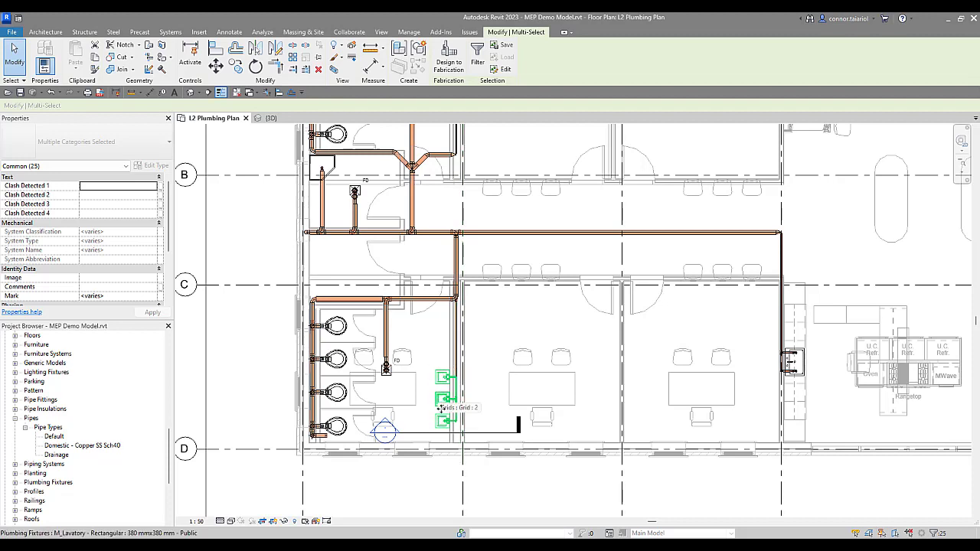
# - Crop a 3D view to the selected lavatories and orbit to a frontal view of their drain traps
pyautogui.click(334, 70)
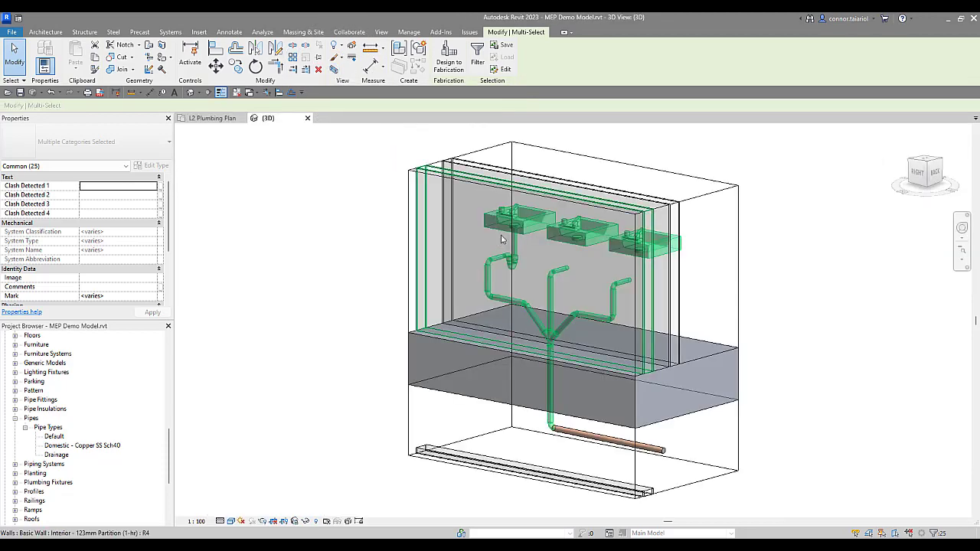
pyautogui.press('Escape')
pyautogui.keyDown('shift'); pyautogui.moveTo(598, 354); pyautogui.dragTo(470, 208, button='middle'); pyautogui.keyUp('shift')
pyautogui.scroll(6, 511, 346)
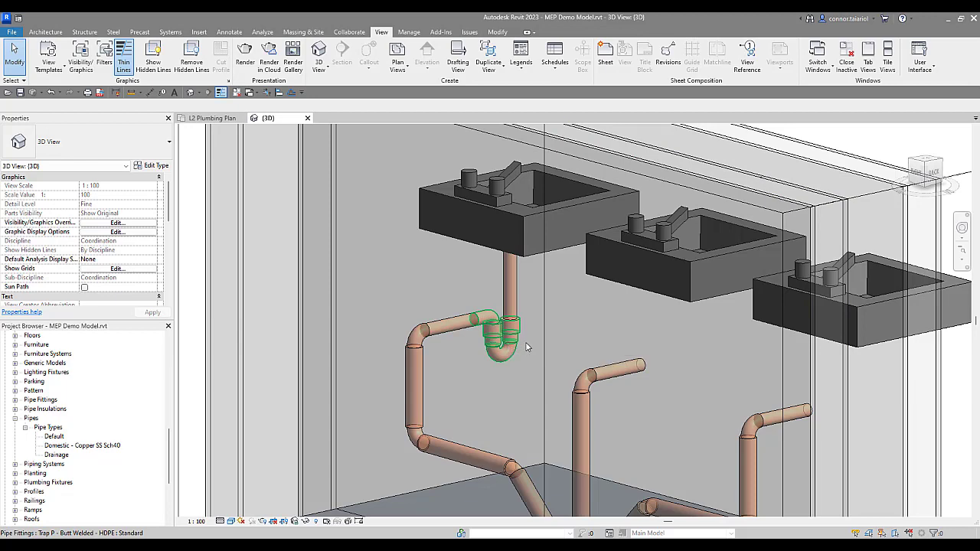
pyautogui.moveTo(511, 382); pyautogui.dragTo(508, 378, button='middle')
pyautogui.scroll(-3, 525, 353)
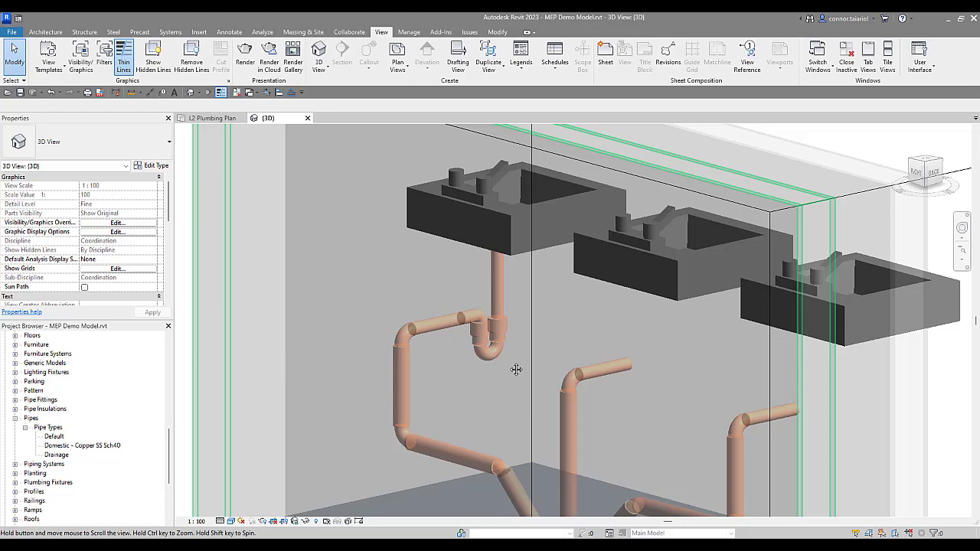
pyautogui.moveTo(559, 401); pyautogui.dragTo(542, 379, button='middle')
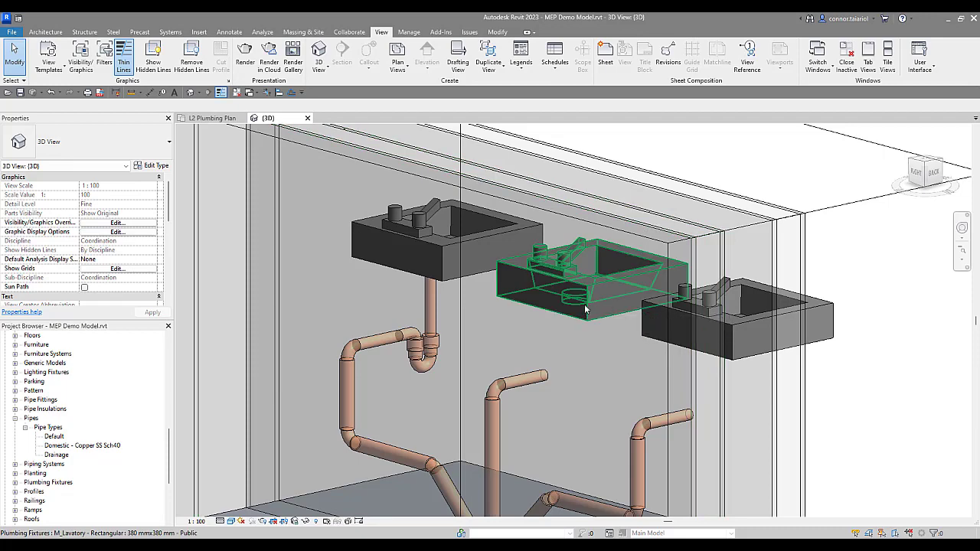
pyautogui.press('Tab')
pyautogui.scroll(-5, 580, 304)
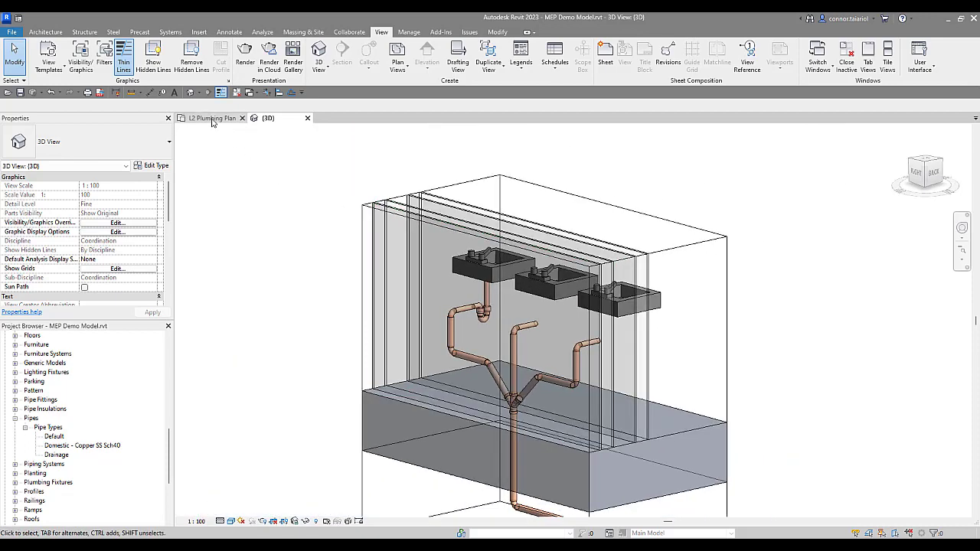
# - Move the Section 1 line up across the lavatory in the L2 Plumbing Plan and open Section 1
pyautogui.click(212, 118)
pyautogui.scroll(4, 421, 441)
pyautogui.click(433, 412)
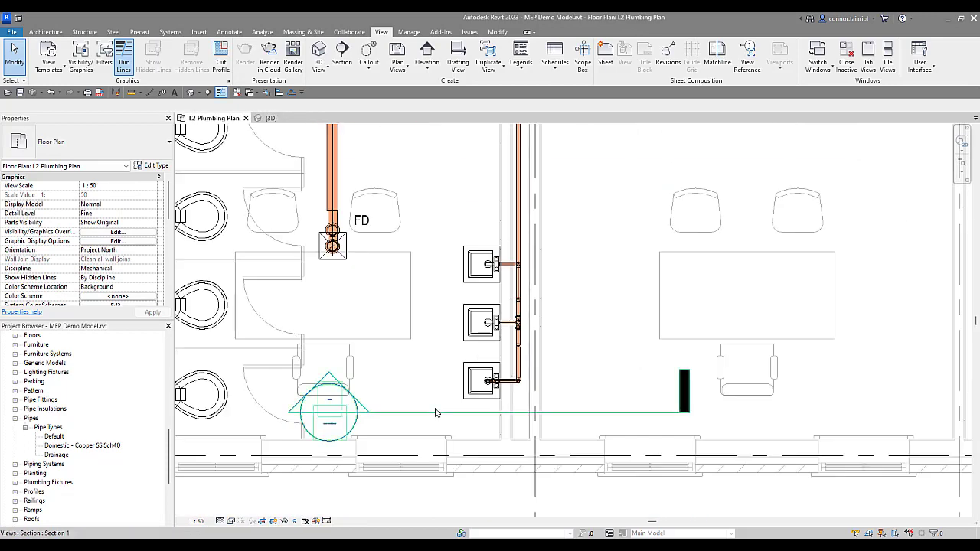
pyautogui.moveTo(433, 406); pyautogui.dragTo(435, 350)
pyautogui.doubleClick(328, 337)
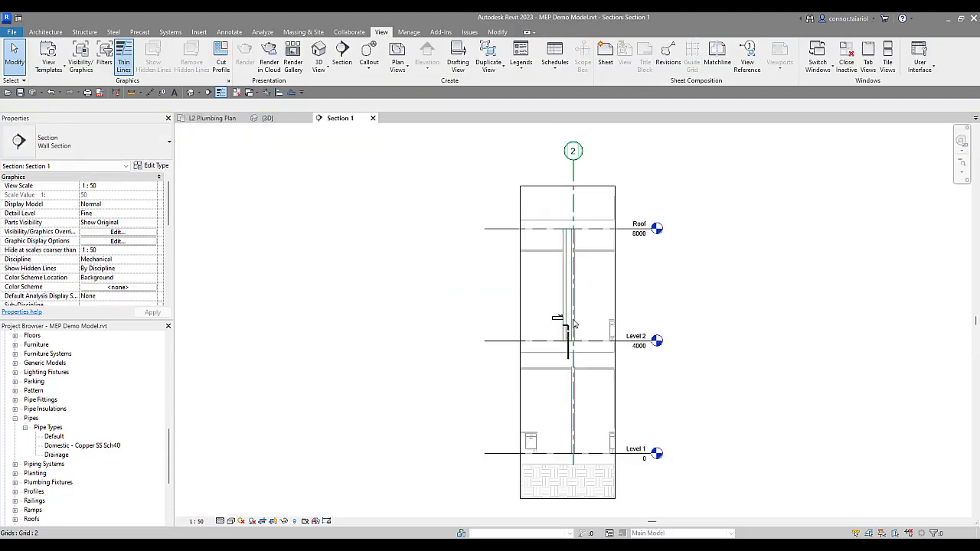
pyautogui.scroll(6, 570, 325)
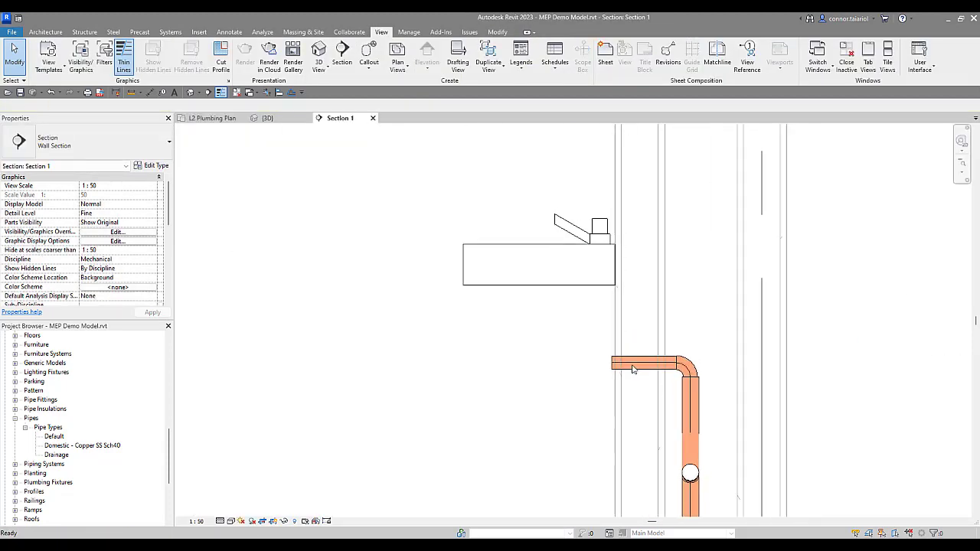
# - Draw a pipe from the horizontal drain's open end up to the lavatory's drain connector
pyautogui.click(627, 365)
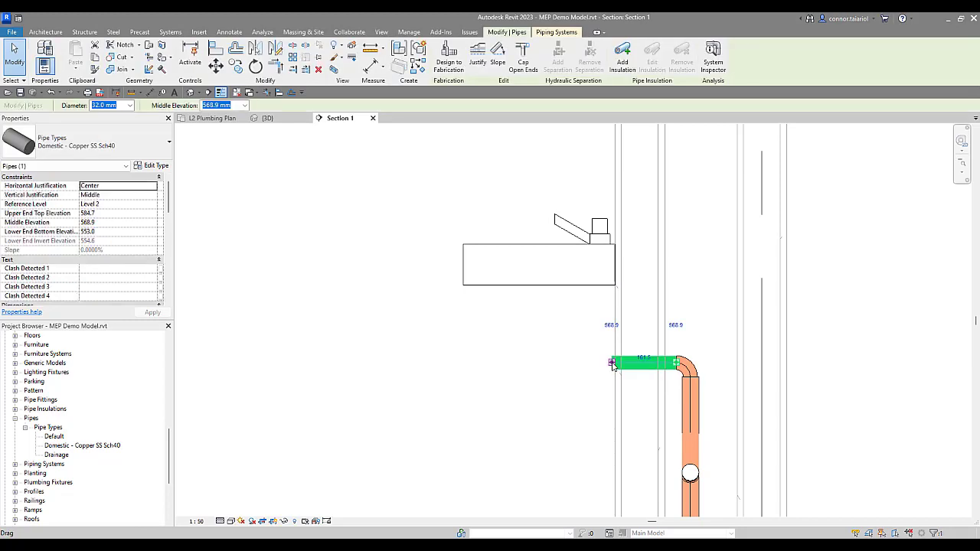
pyautogui.rightClick(626, 363)
pyautogui.click(645, 114)
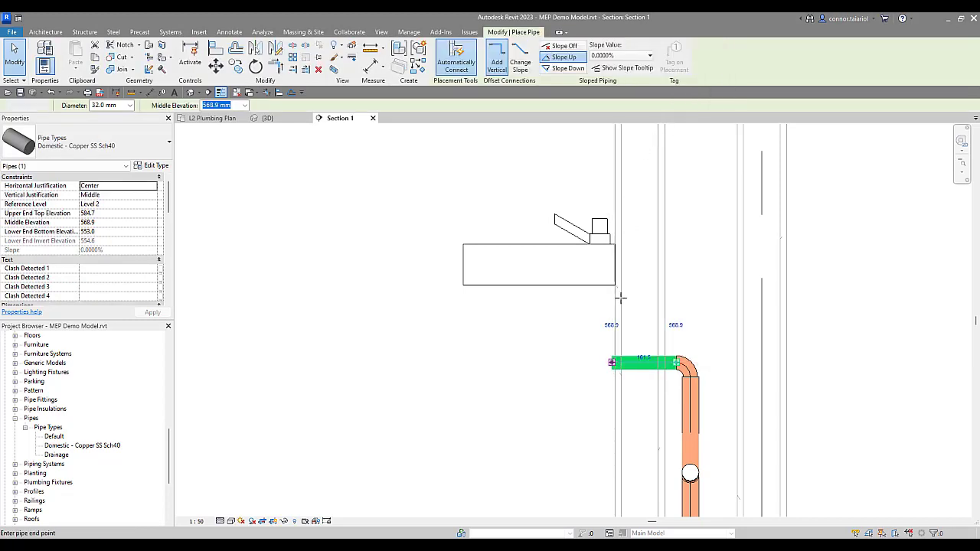
pyautogui.click(568, 362)
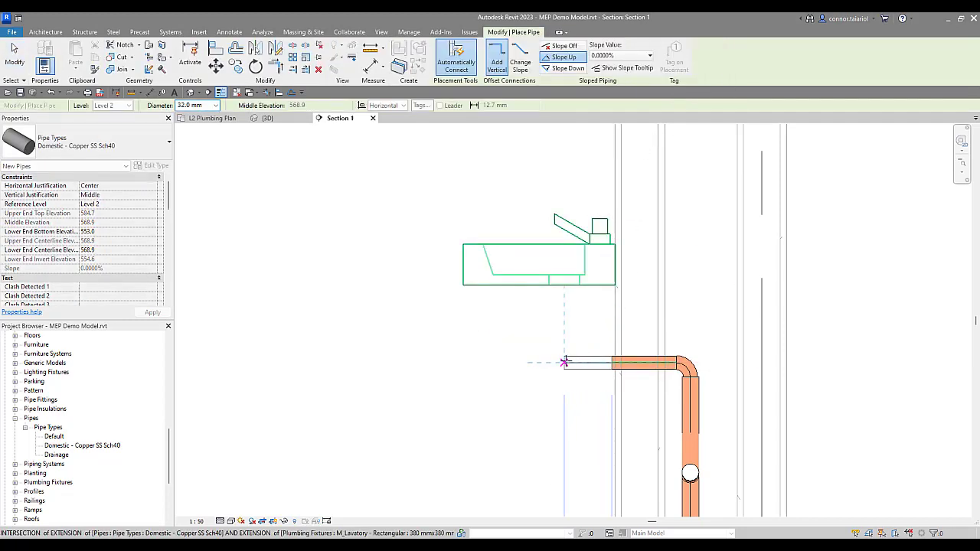
pyautogui.click(564, 286)
pyautogui.press('Escape')
pyautogui.press('Escape')
pyautogui.scroll(-3, 518, 352)
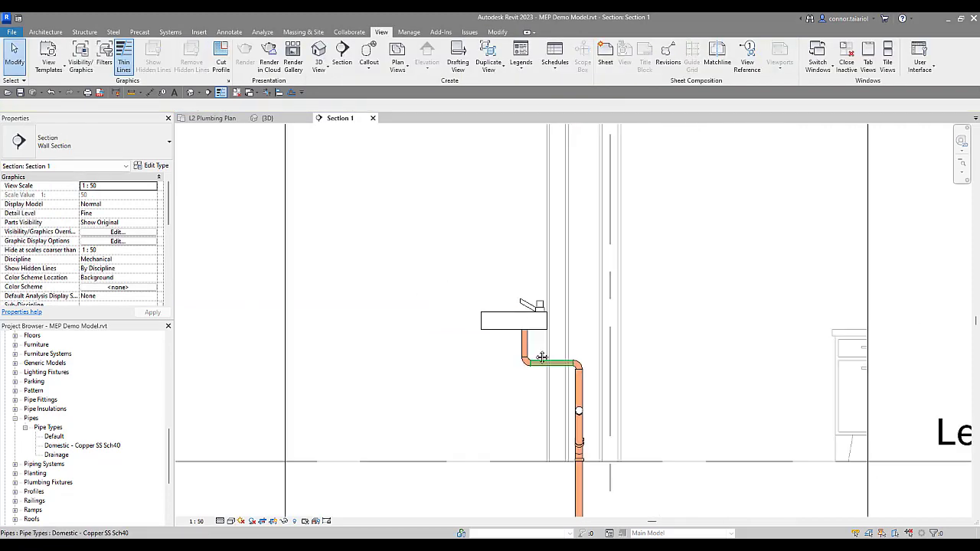
pyautogui.scroll(5, 517, 351)
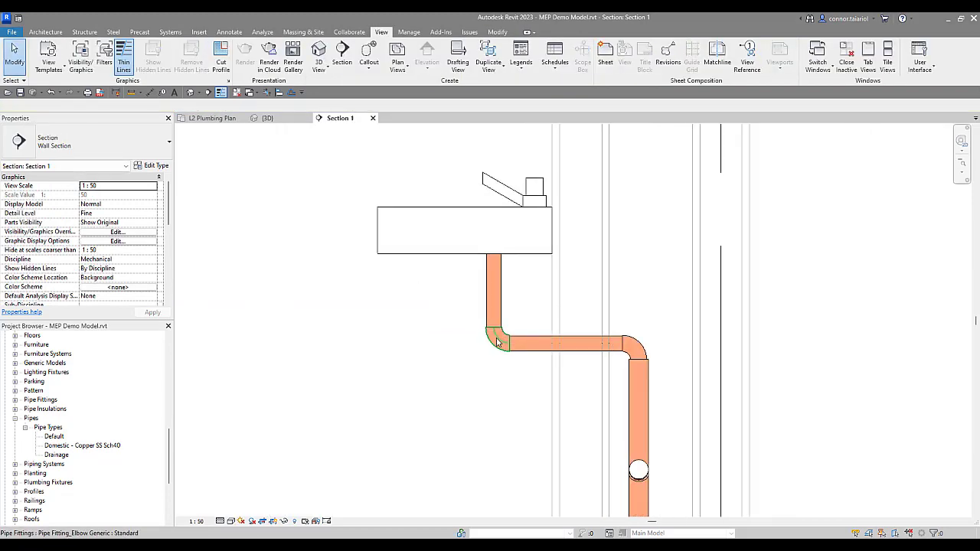
# - Change the new elbow fitting to the Standard elbow type
pyautogui.click(481, 371)
pyautogui.click(98, 144)
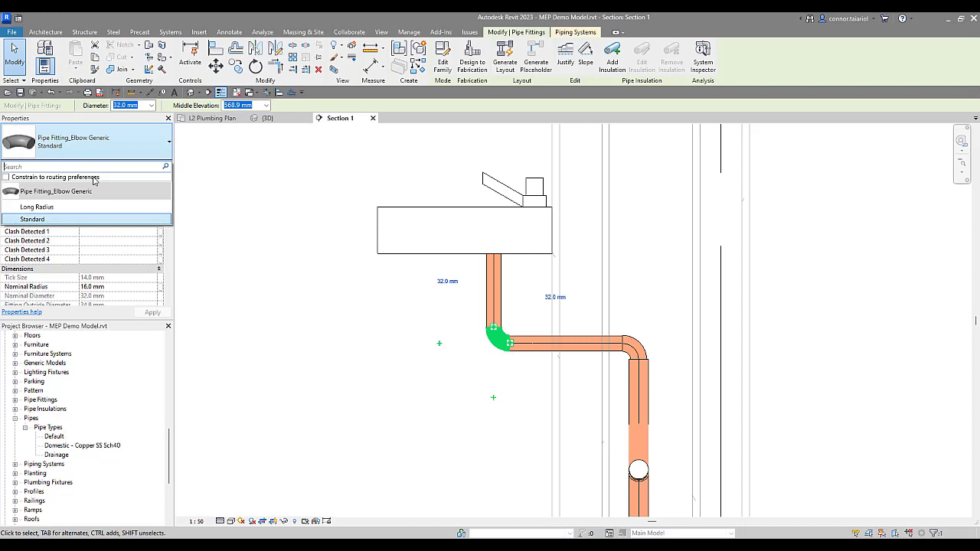
pyautogui.click(85, 220)
pyautogui.press('Escape')
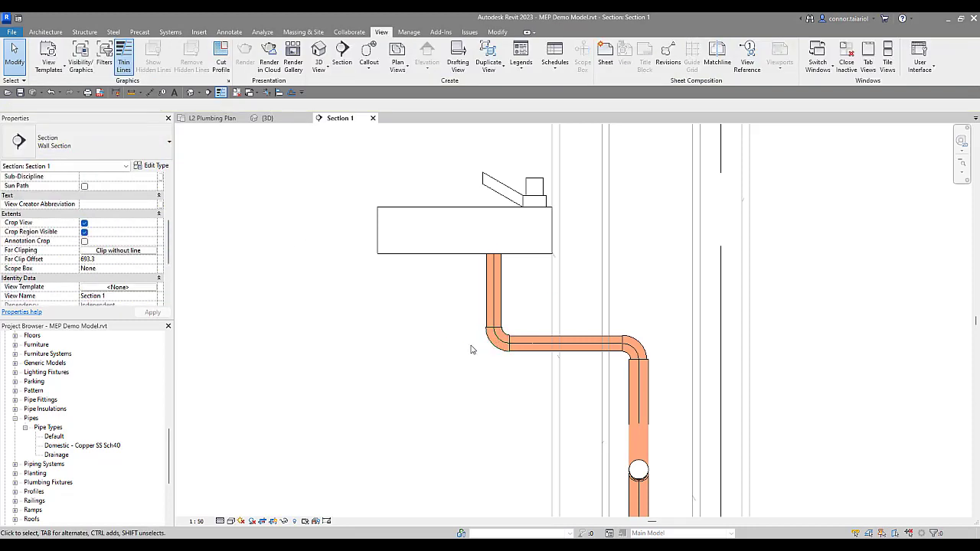
# - Place a Standard Trap P - Butt Welded - HDPE fitting from Pipe Fittings onto the lavatory drain
pyautogui.scroll(-1, 51, 454)
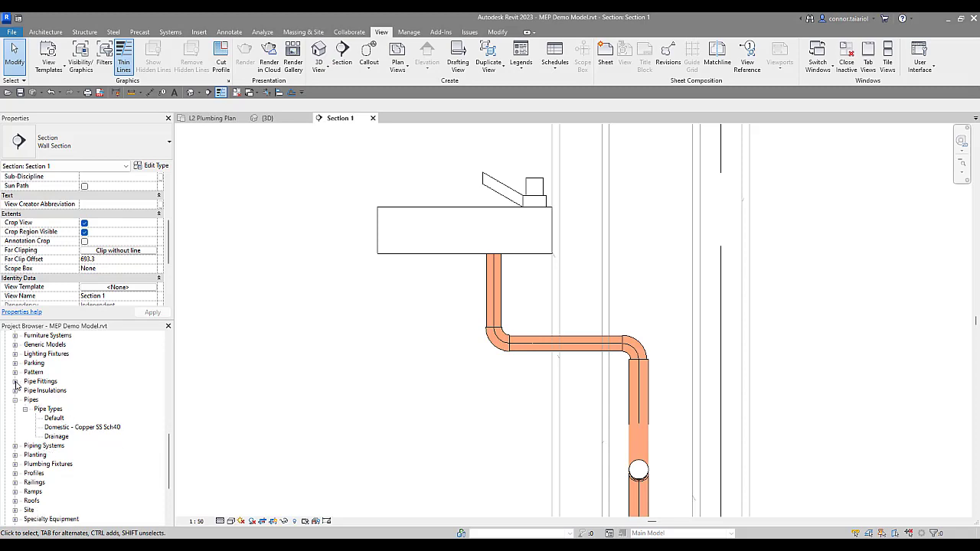
pyautogui.click(16, 382)
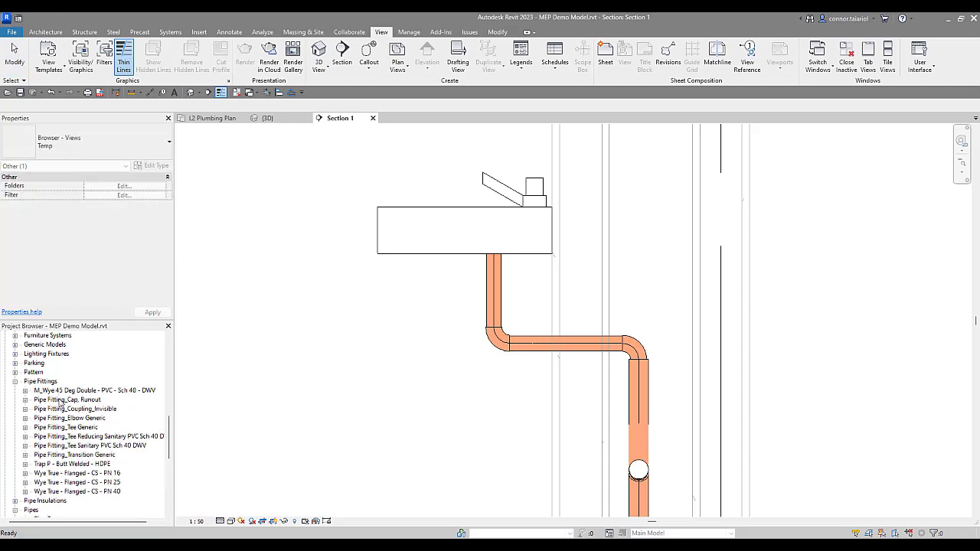
pyautogui.click(56, 464)
pyautogui.click(26, 464)
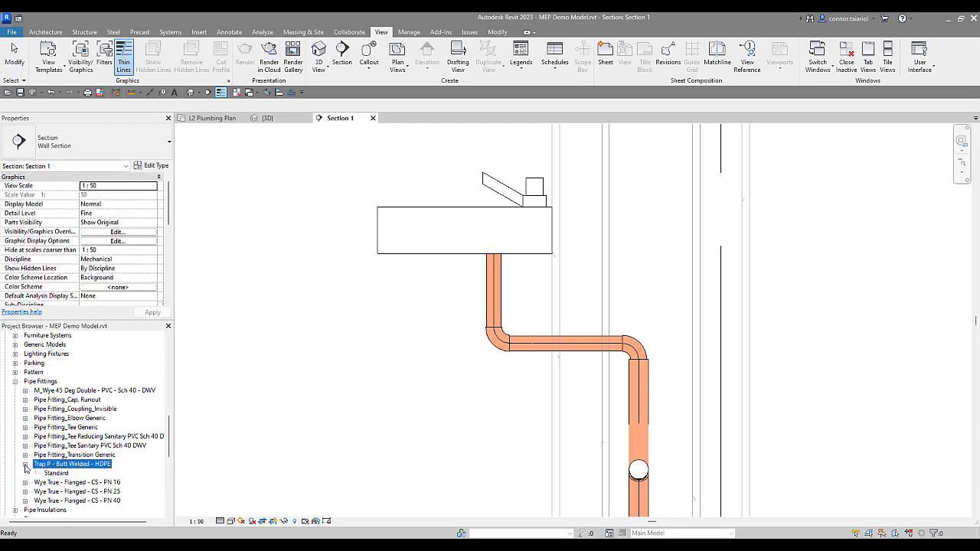
pyautogui.moveTo(61, 477); pyautogui.dragTo(498, 364)
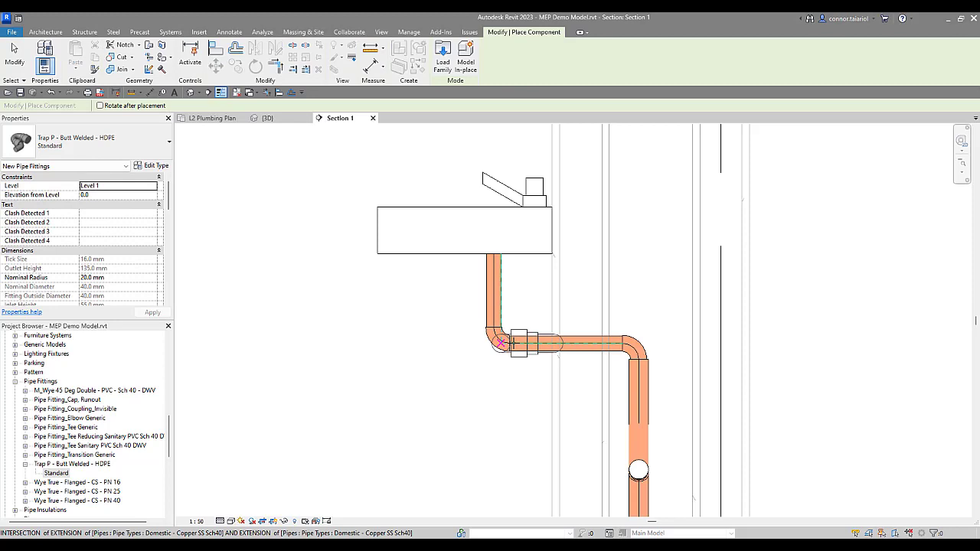
pyautogui.click(504, 342)
pyautogui.press('Escape')
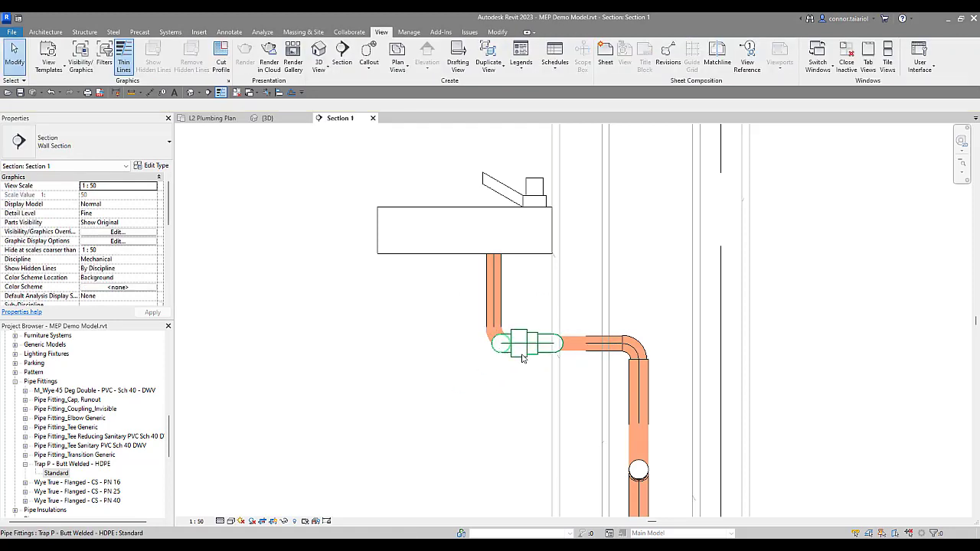
# - Move the trap left off the pipe and rotate it upright, then view it in 3D
pyautogui.moveTo(523, 359); pyautogui.dragTo(442, 355)
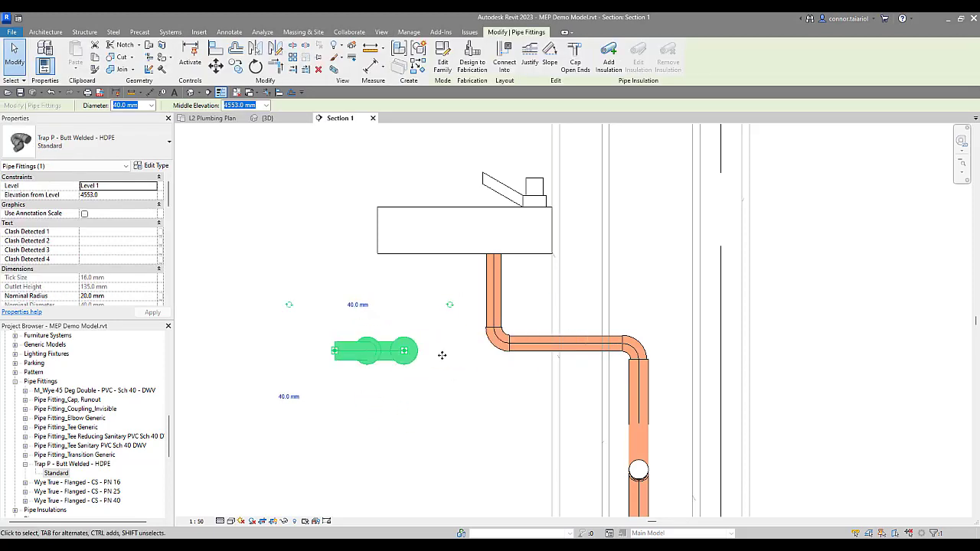
pyautogui.click(449, 306)
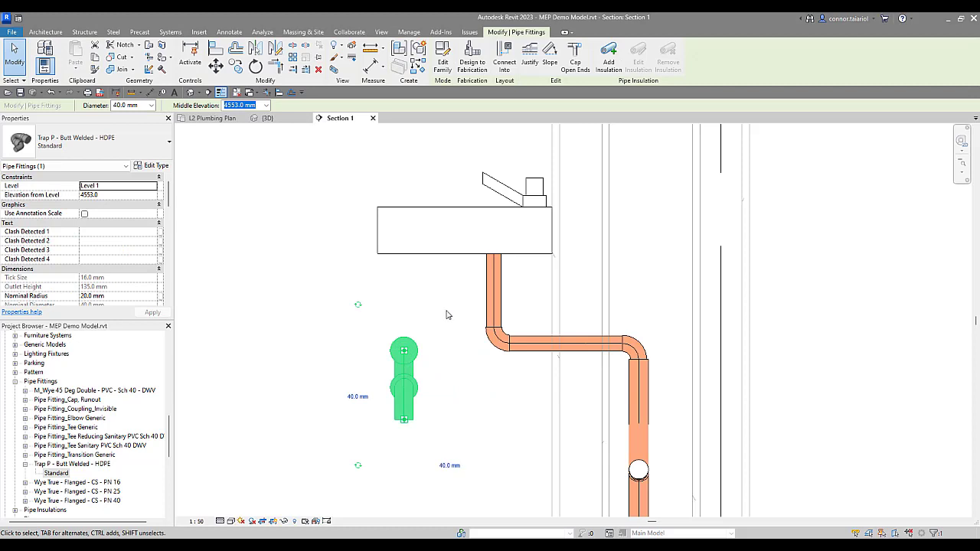
pyautogui.click(357, 306)
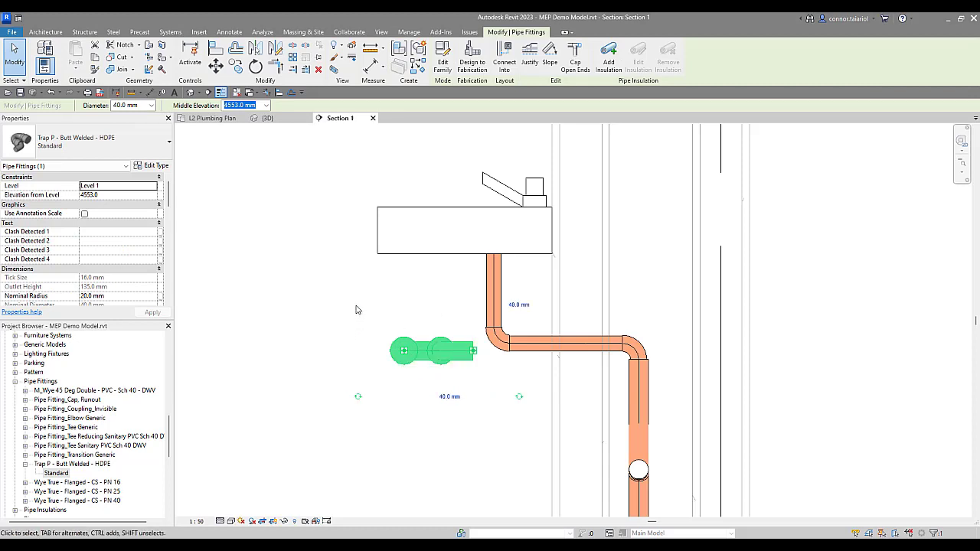
pyautogui.click(358, 397)
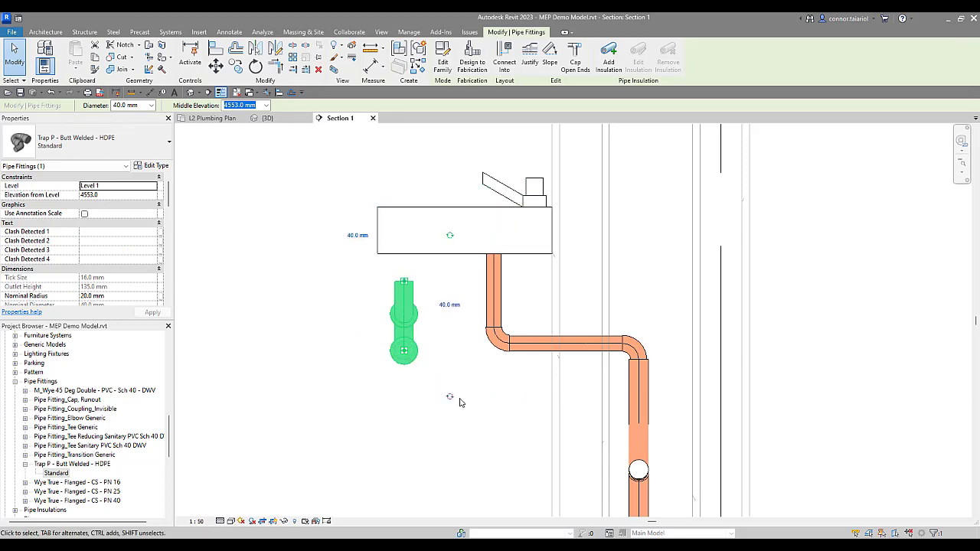
pyautogui.click(267, 118)
# - Pull the trap out from behind the sink and move it below the sink in Section 1
pyautogui.scroll(5, 496, 316)
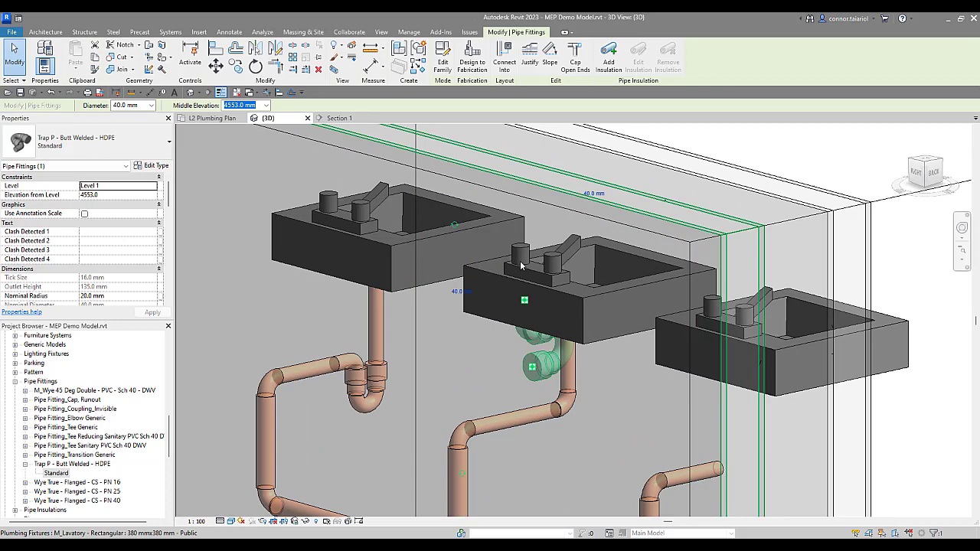
pyautogui.moveTo(556, 340); pyautogui.dragTo(468, 360)
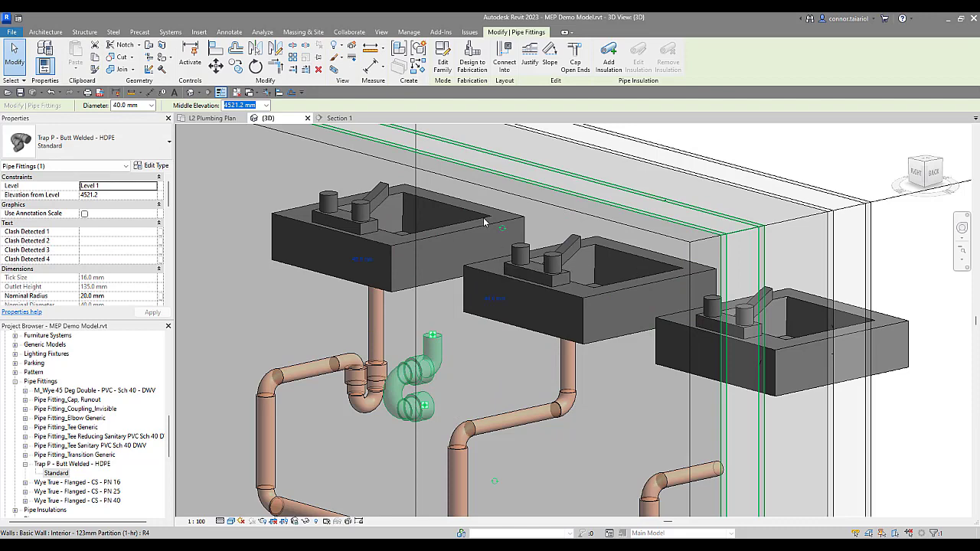
pyautogui.click(339, 118)
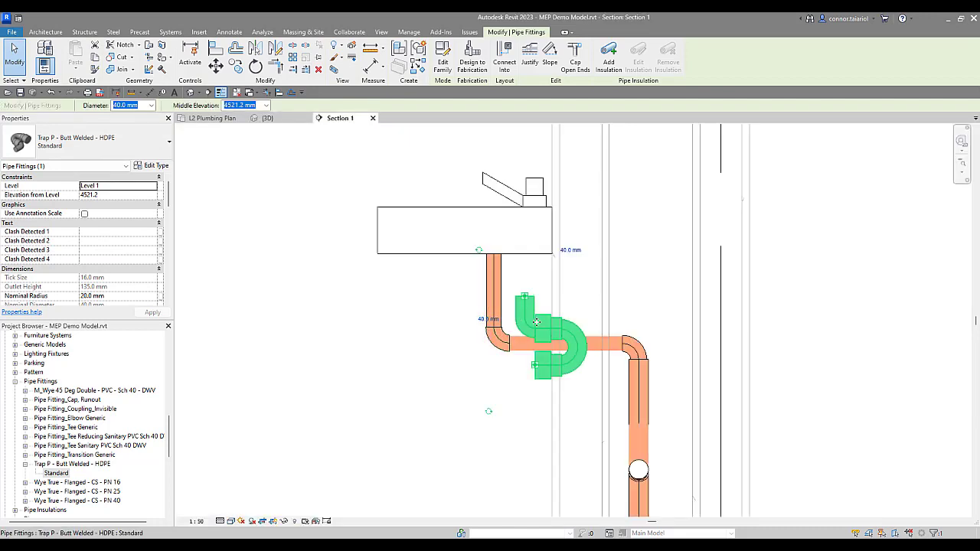
pyautogui.moveTo(529, 348); pyautogui.dragTo(392, 425)
# - Rotate the trap in quarter turns with Space and its rotation control until it stands upright
pyautogui.press('space')
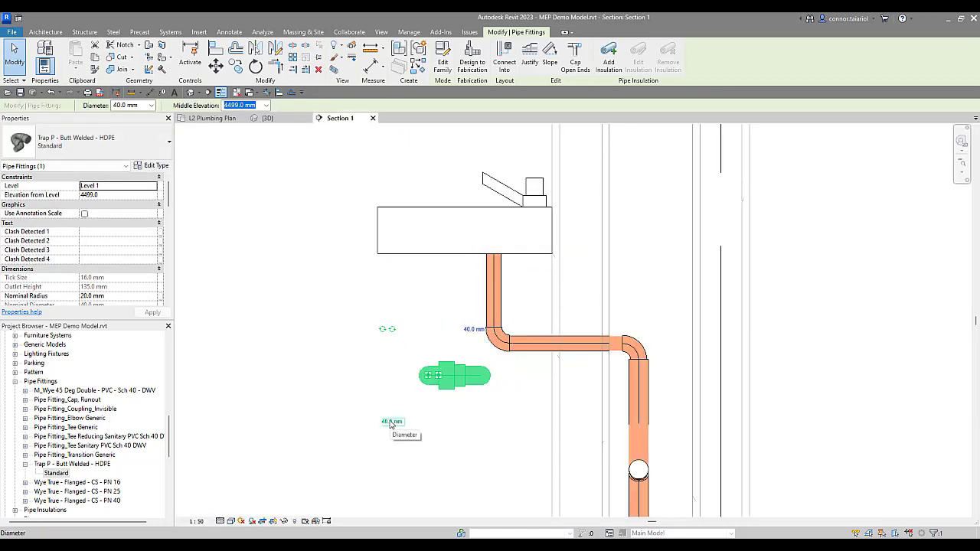
pyautogui.press('space')
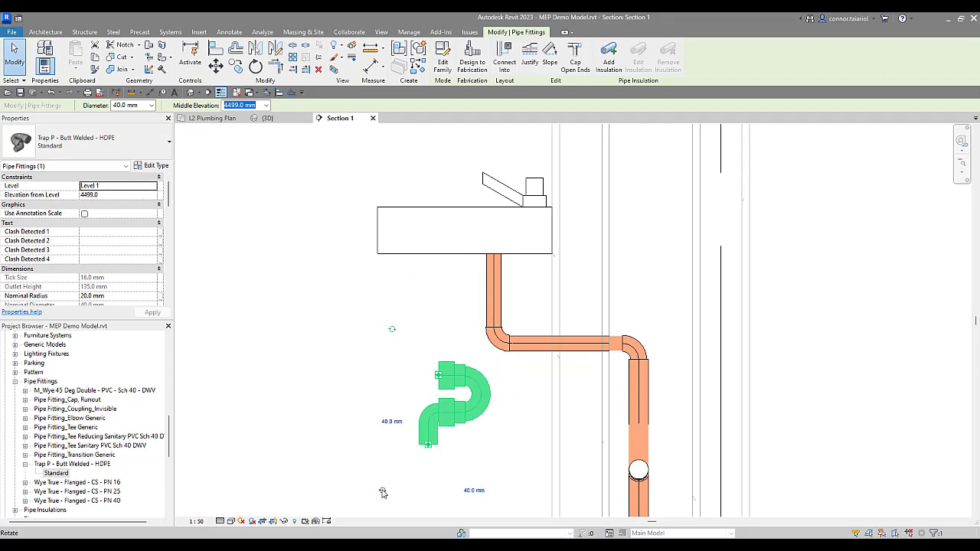
pyautogui.press('space')
pyautogui.press('space')
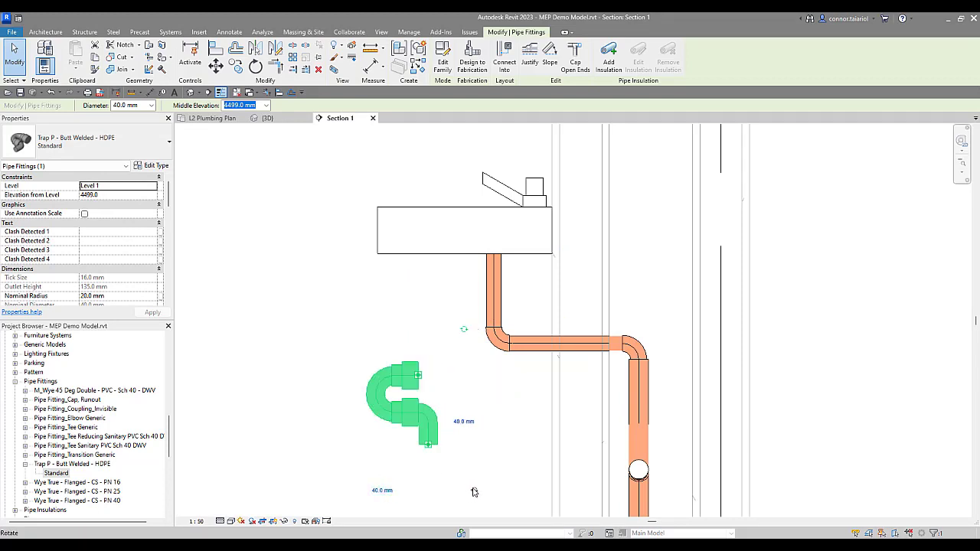
pyautogui.press('space')
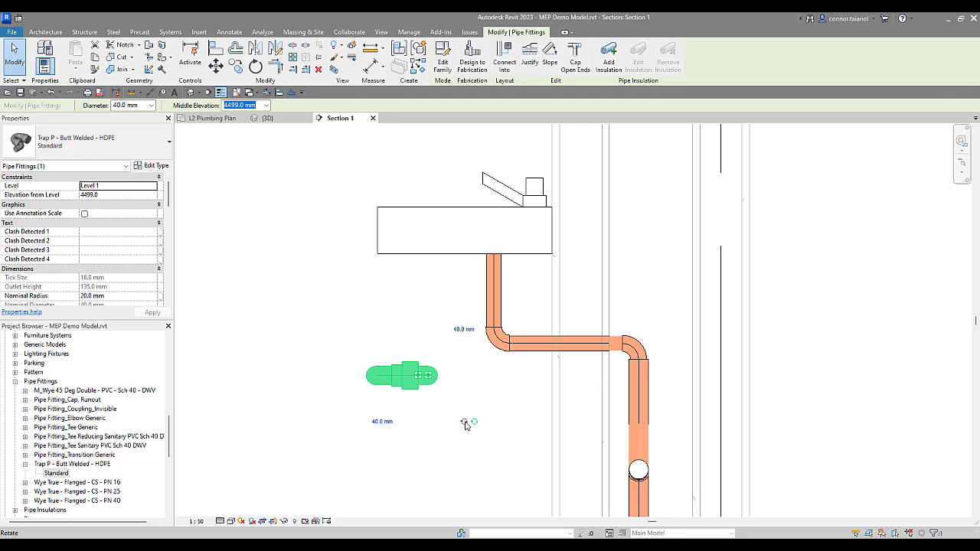
pyautogui.press('space')
pyautogui.press('space')
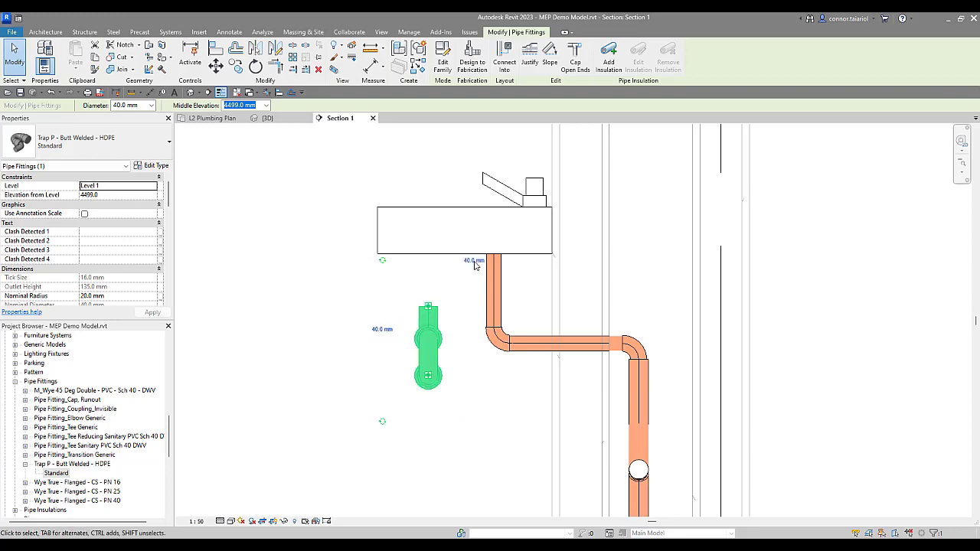
pyautogui.press('space')
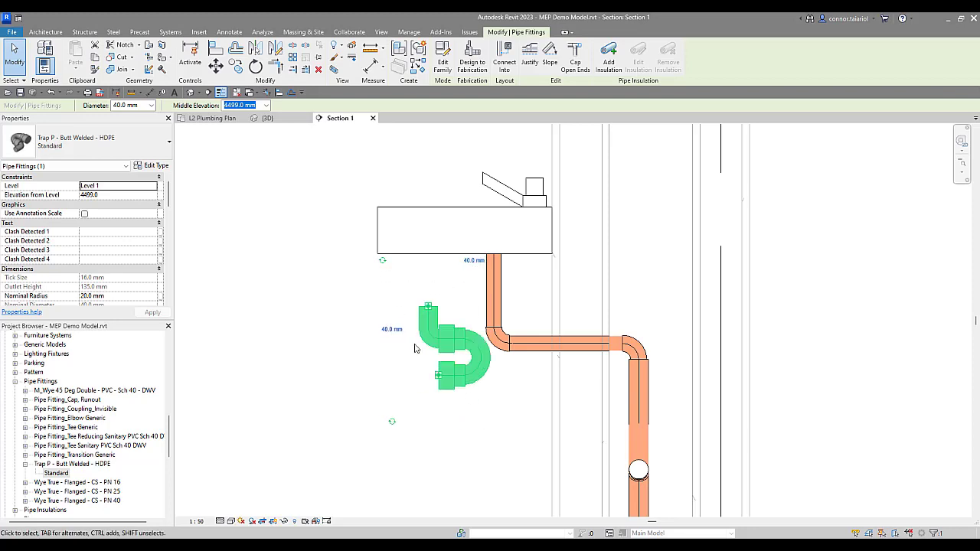
pyautogui.click(391, 423)
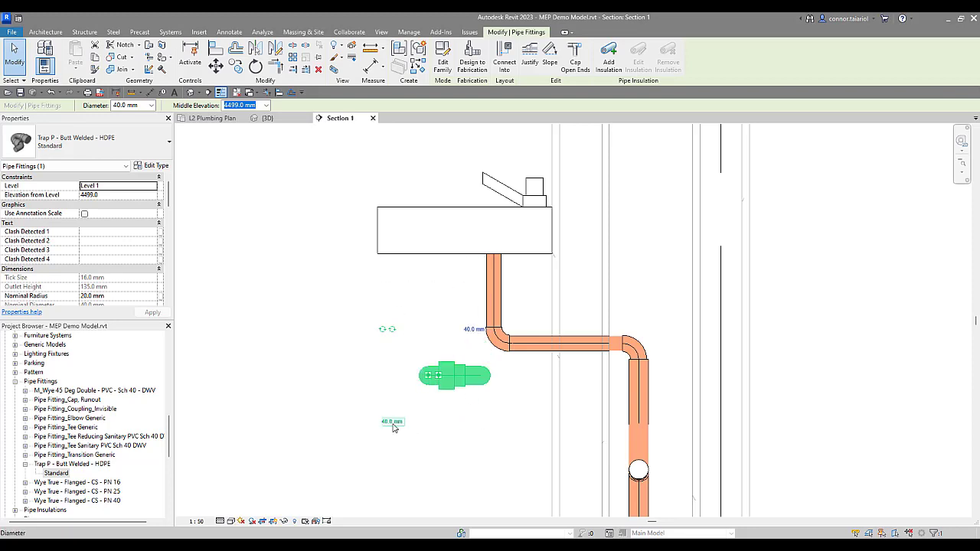
pyautogui.click(392, 330)
pyautogui.click(392, 329)
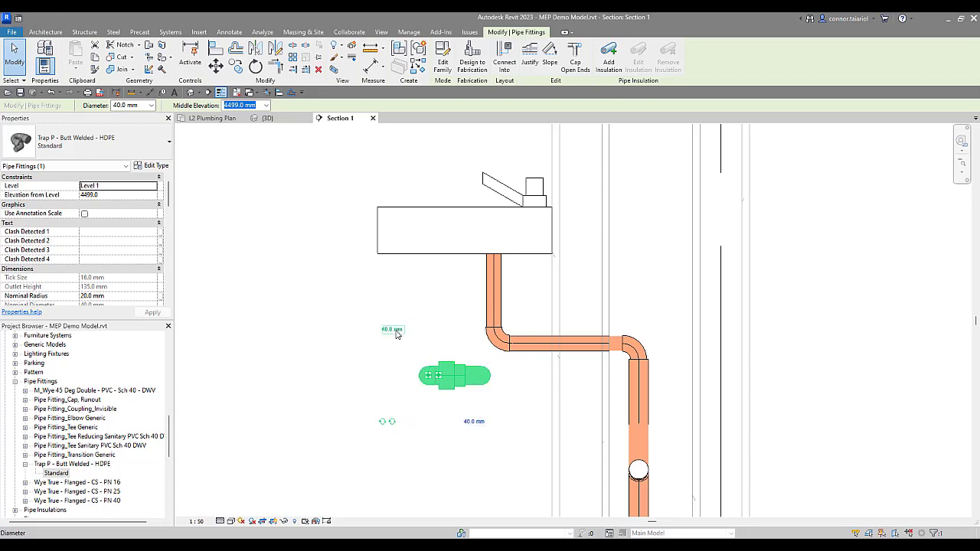
pyautogui.click(389, 426)
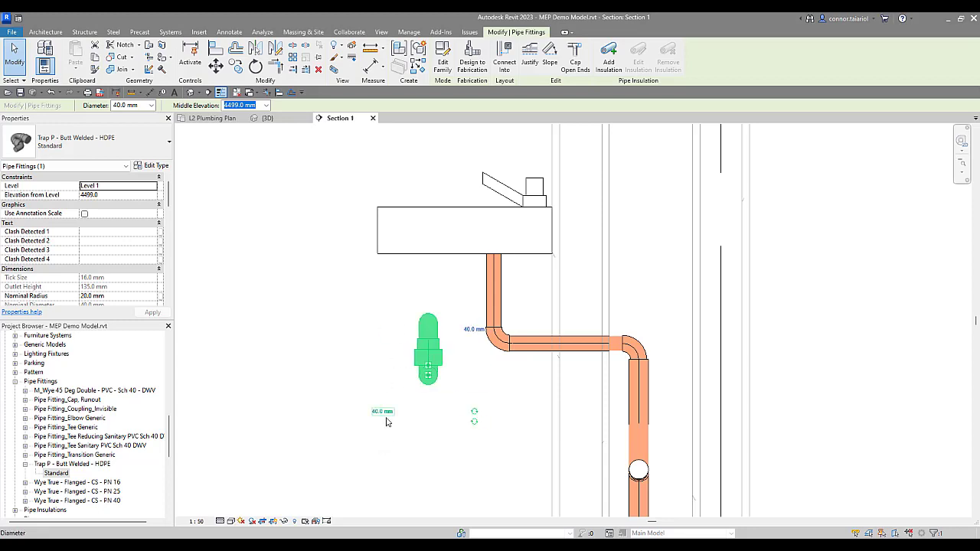
pyautogui.click(388, 420)
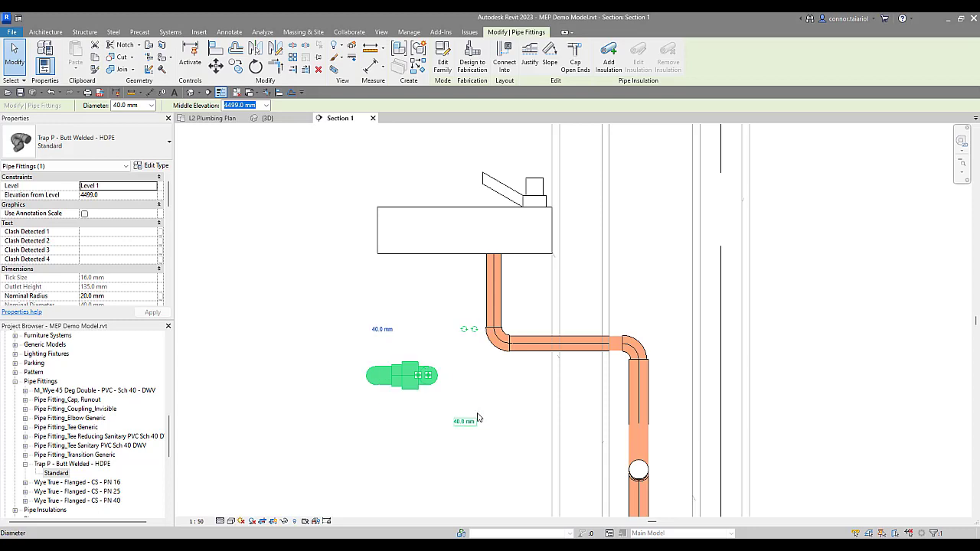
pyautogui.click(463, 329)
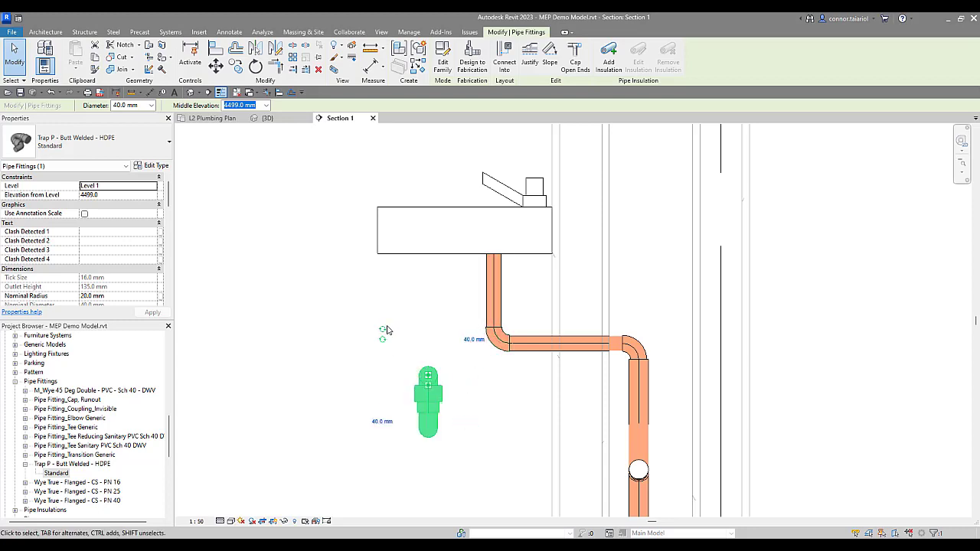
# - Check the trap in 3D, then in Section 1 rotate it into an upright U-shaped P-trap
pyautogui.click(267, 118)
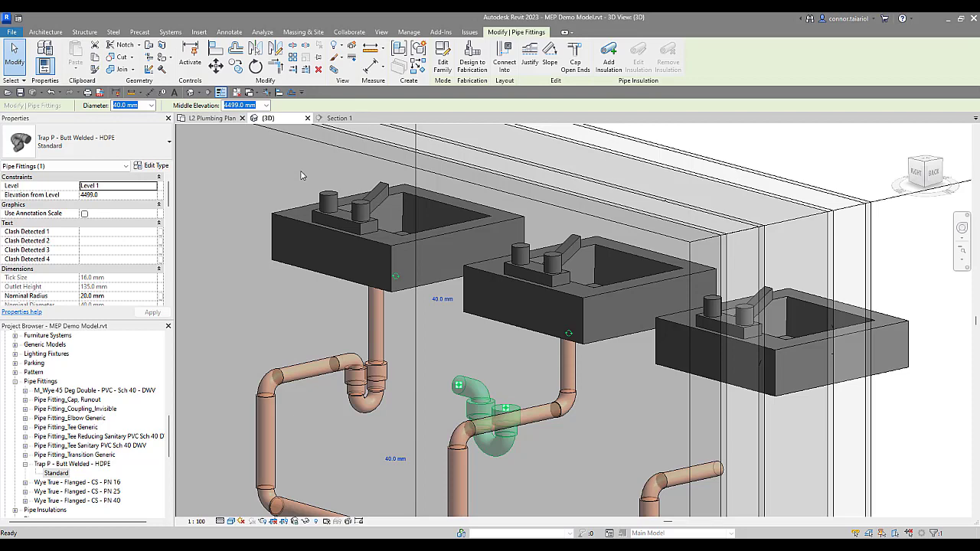
pyautogui.press('Escape')
pyautogui.click(472, 351)
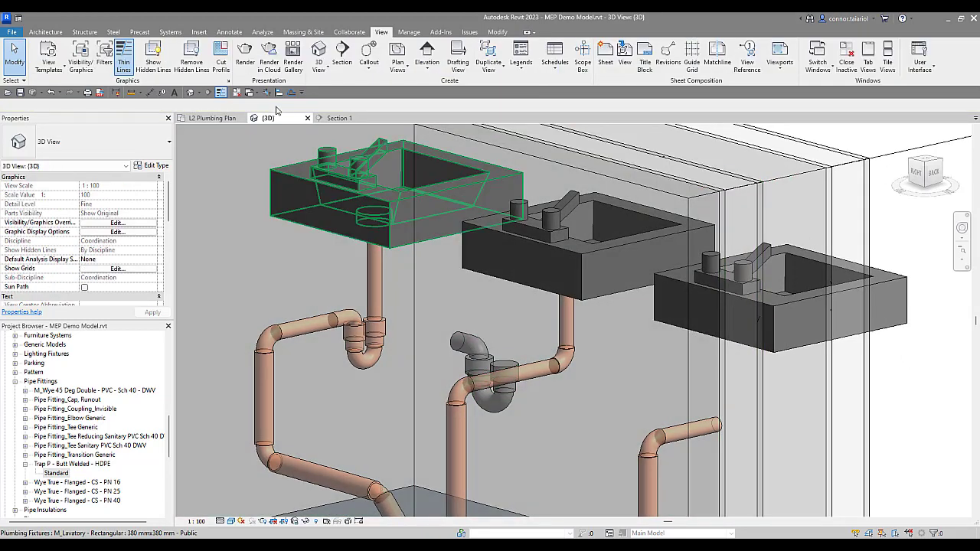
pyautogui.click(339, 118)
pyautogui.click(438, 413)
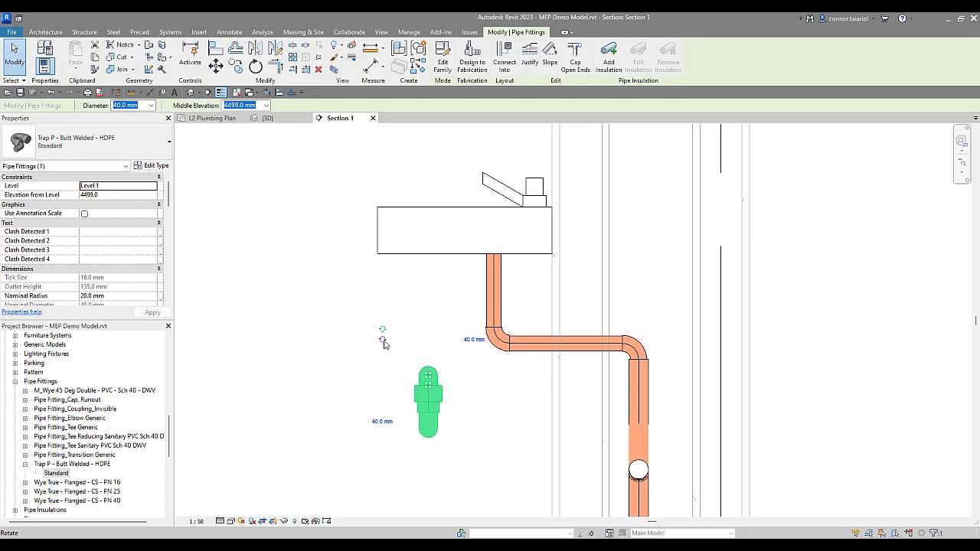
pyautogui.click(383, 340)
# - Snap the trap onto the horizontal pipe's end, delete the old elbow, and shift the trap left
pyautogui.moveTo(477, 422); pyautogui.dragTo(464, 395, button='middle')
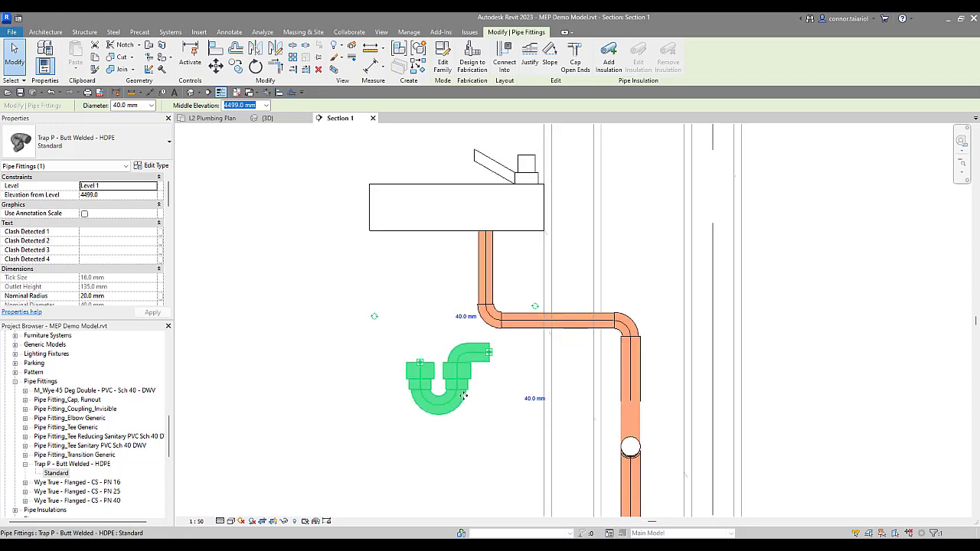
pyautogui.moveTo(460, 386); pyautogui.dragTo(487, 373)
pyautogui.press('Escape')
pyautogui.scroll(3, 471, 318)
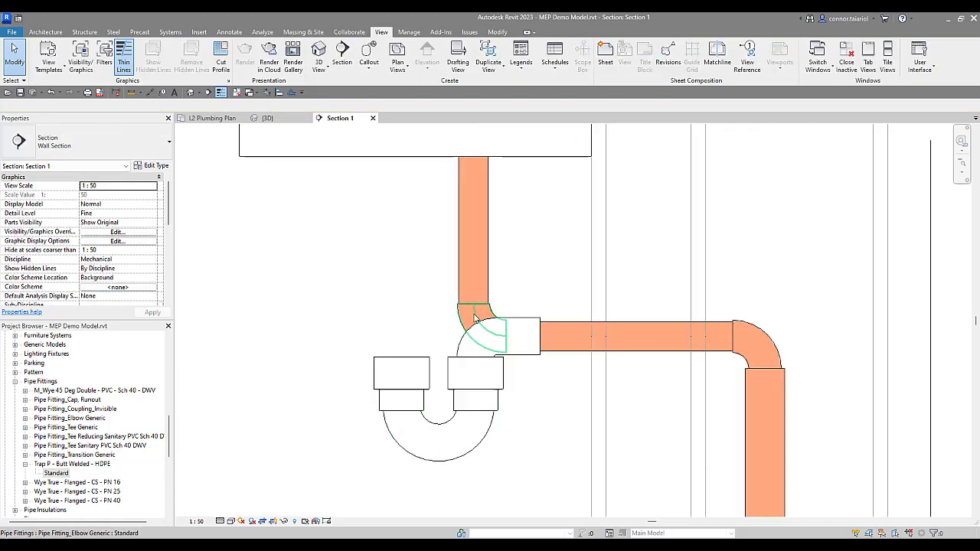
pyautogui.click(471, 318)
pyautogui.press('Delete')
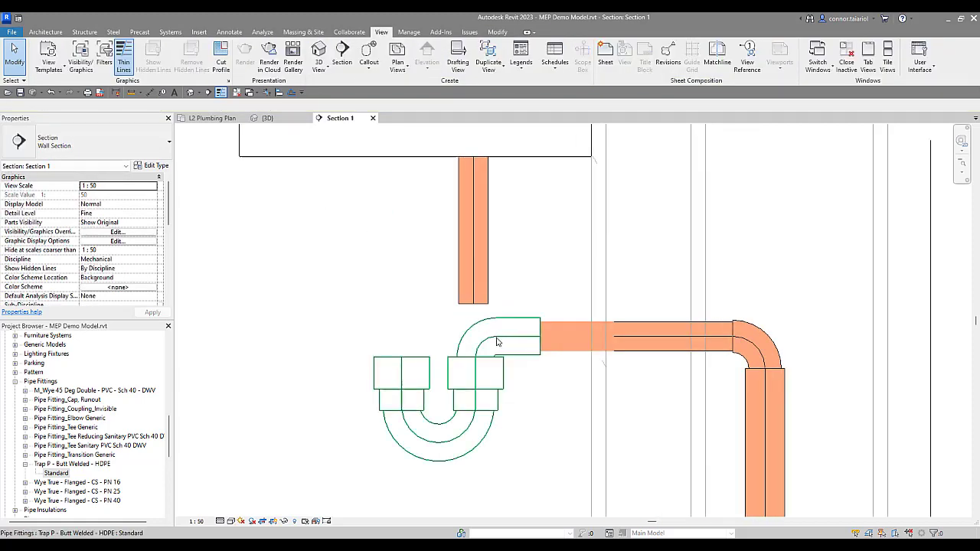
pyautogui.click(464, 350)
pyautogui.moveTo(465, 350); pyautogui.dragTo(385, 350)
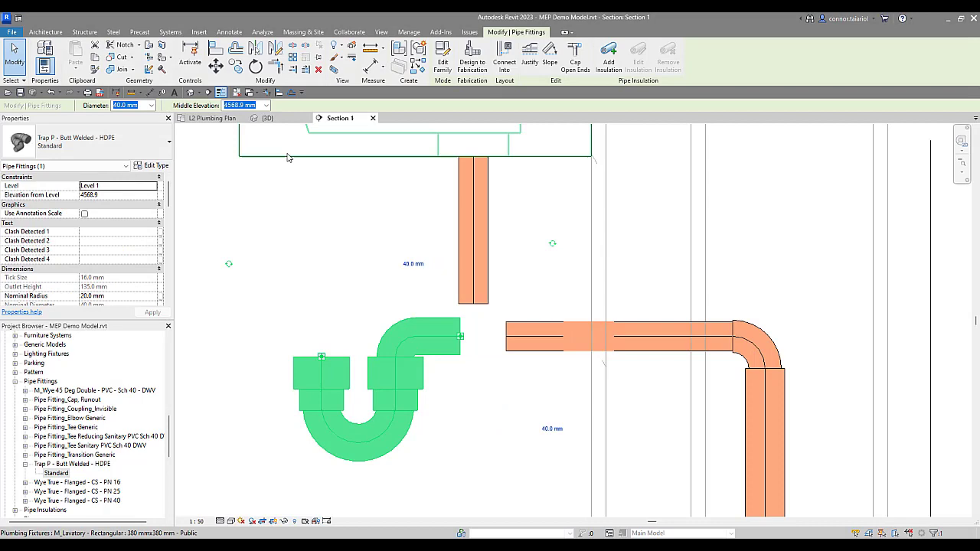
# - Align the P-trap to the middle lavatory's branch pipe centreline in the L2 Plumbing Plan, then return to Section 1
pyautogui.click(222, 120)
pyautogui.scroll(5, 478, 350)
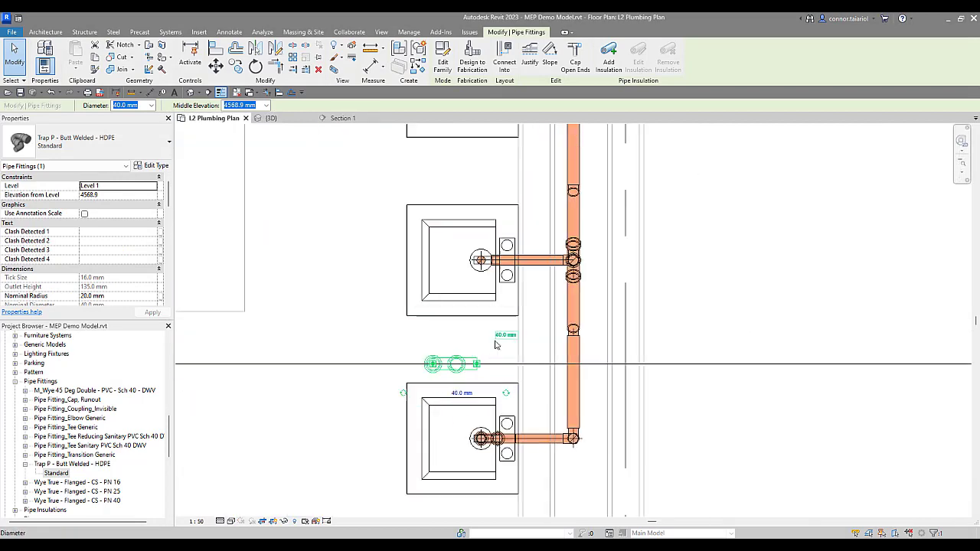
pyautogui.press('Escape')
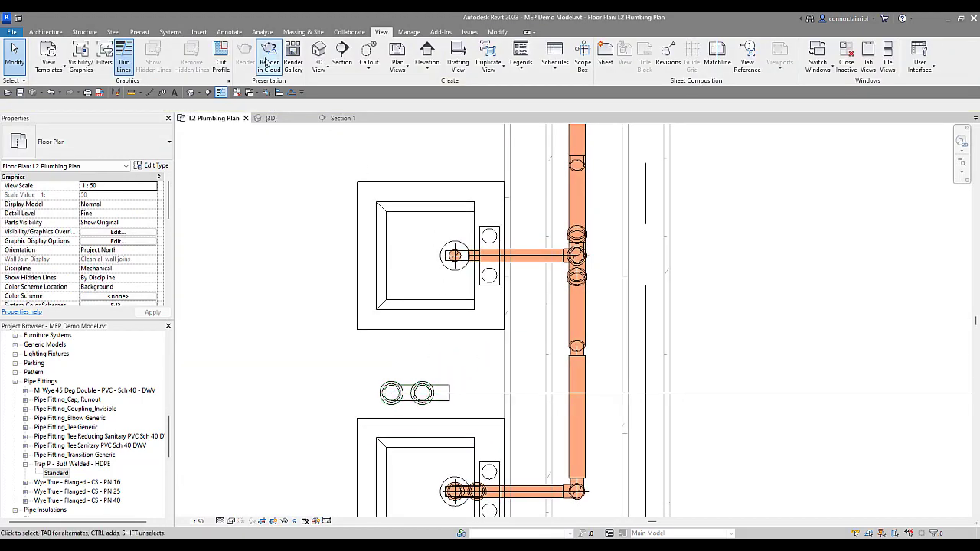
pyautogui.click(497, 31)
pyautogui.click(190, 49)
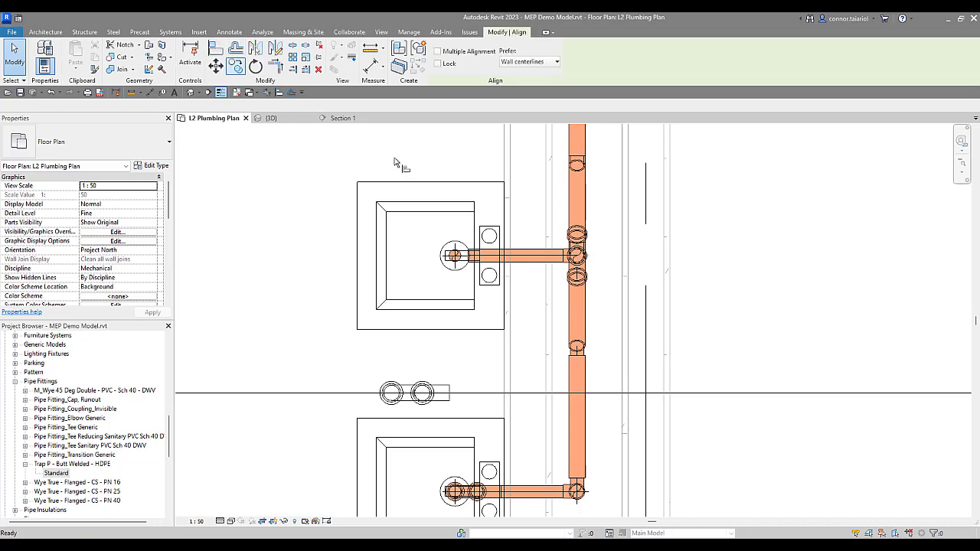
pyautogui.scroll(2, 534, 263)
pyautogui.click(522, 276)
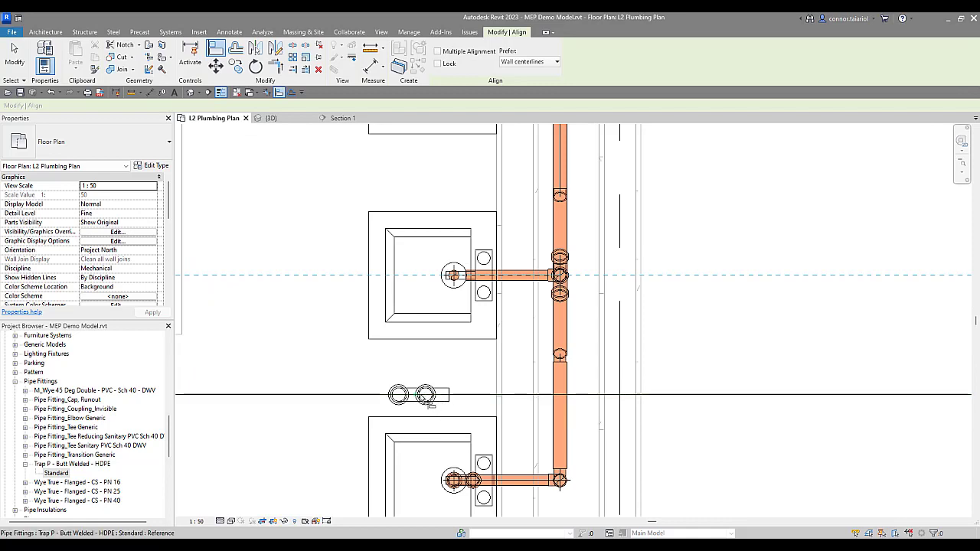
pyautogui.click(424, 401)
pyautogui.press('Escape')
pyautogui.press('Escape')
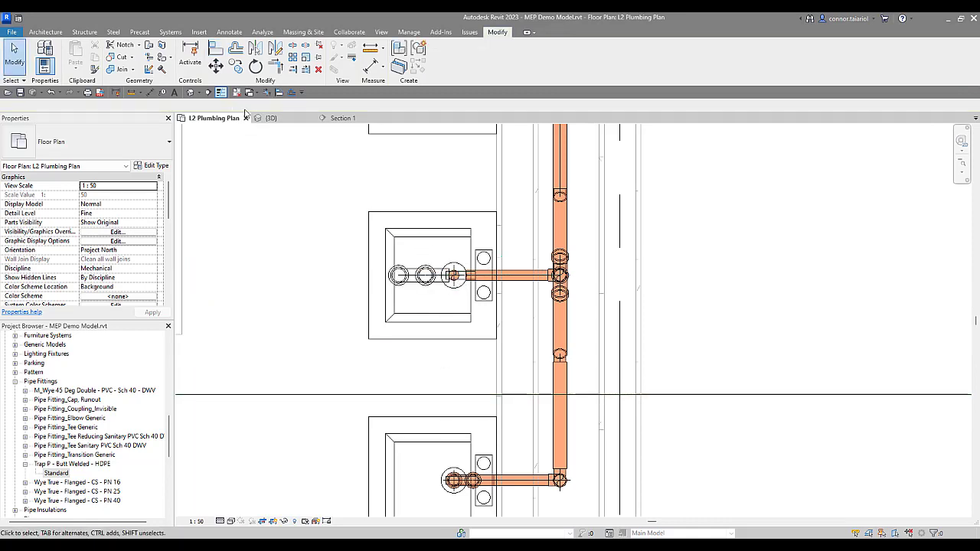
pyautogui.click(342, 117)
# - Drag the P-trap right toward the horizontal drain pipe in Section 1
pyautogui.scroll(4, 490, 311)
pyautogui.click(423, 314)
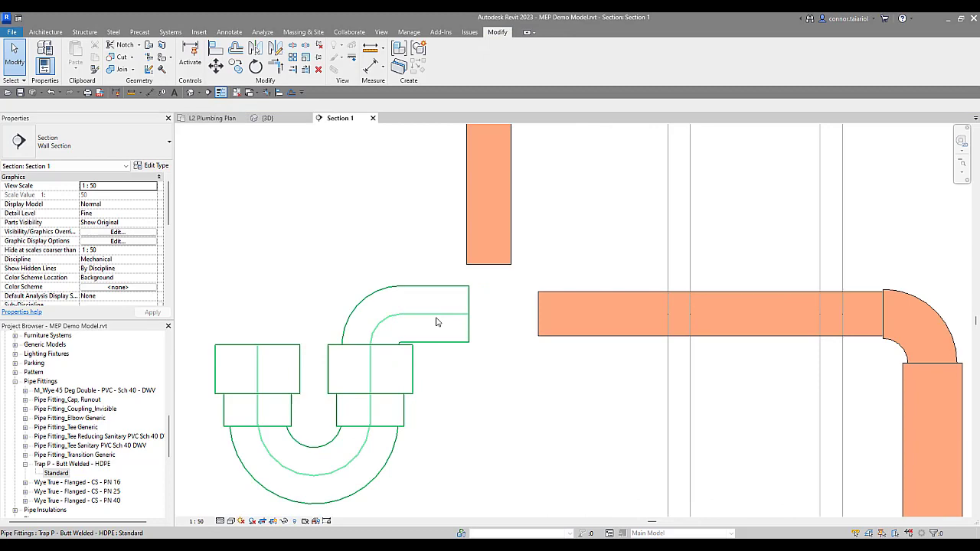
pyautogui.moveTo(424, 314); pyautogui.dragTo(690, 322)
pyautogui.click(743, 317)
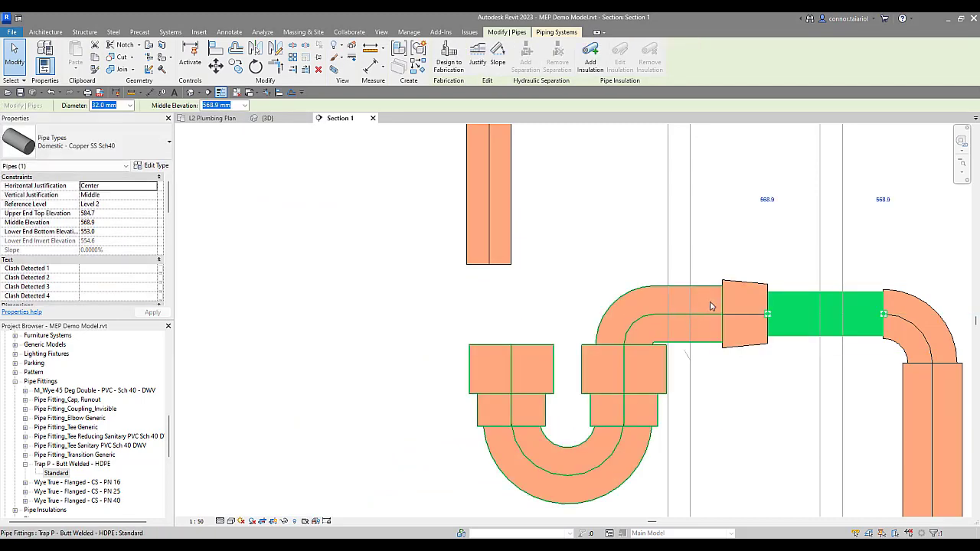
# - Set the P-trap's diameter to 32 mm
pyautogui.scroll(-2, 370, 293)
pyautogui.click(579, 322)
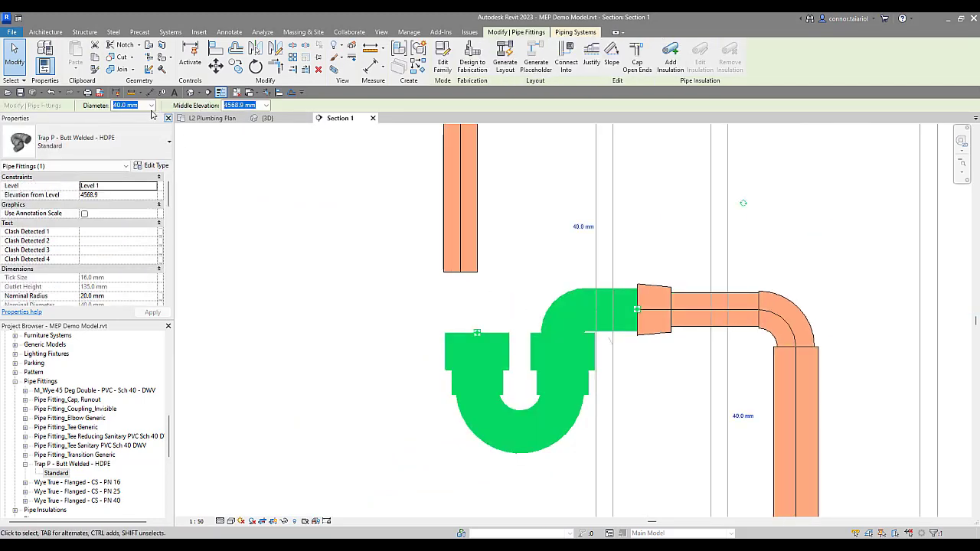
pyautogui.click(710, 314)
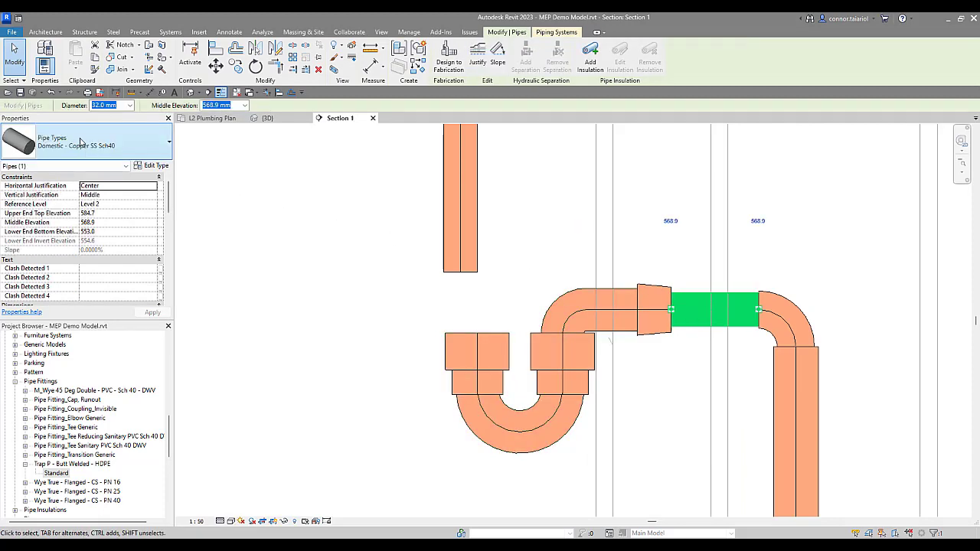
pyautogui.click(481, 368)
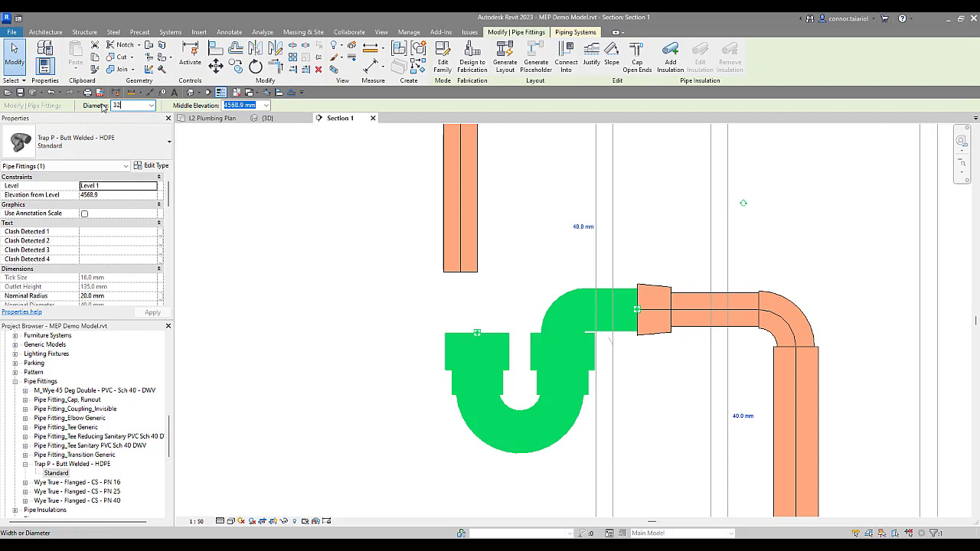
pyautogui.write('32')
pyautogui.press('Return')
pyautogui.scroll(-2, 468, 291)
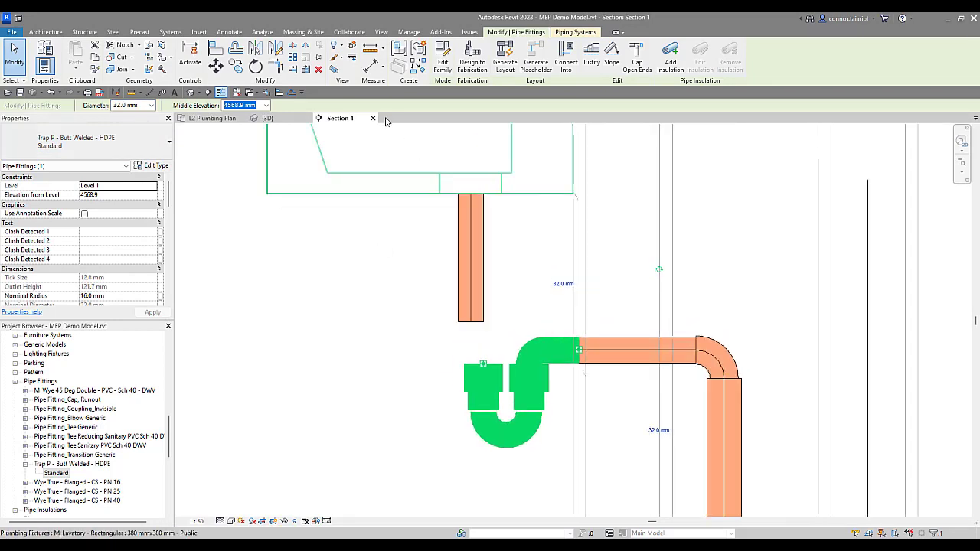
# - Align the P-trap under the centreline of the lavatory's vertical drain pipe
pyautogui.click(215, 47)
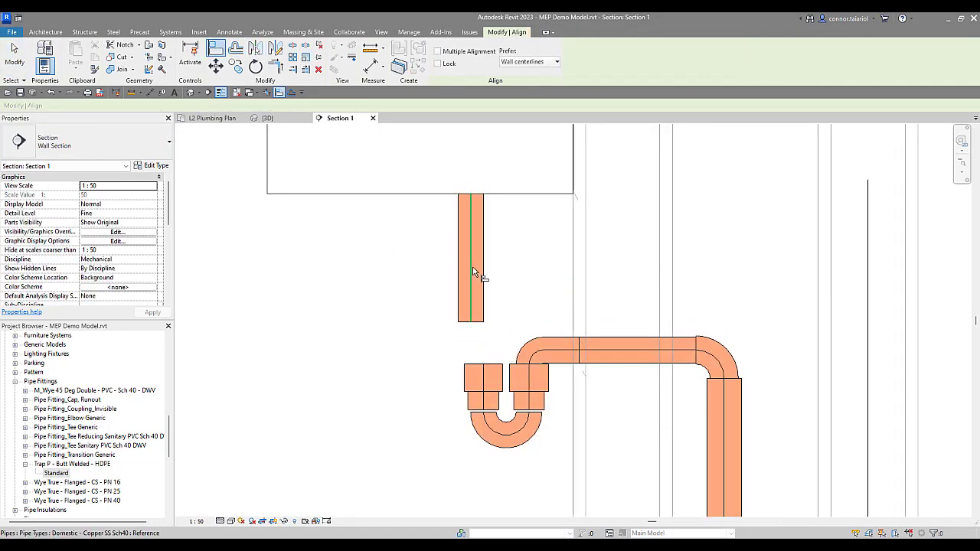
pyautogui.click(473, 272)
pyautogui.click(484, 371)
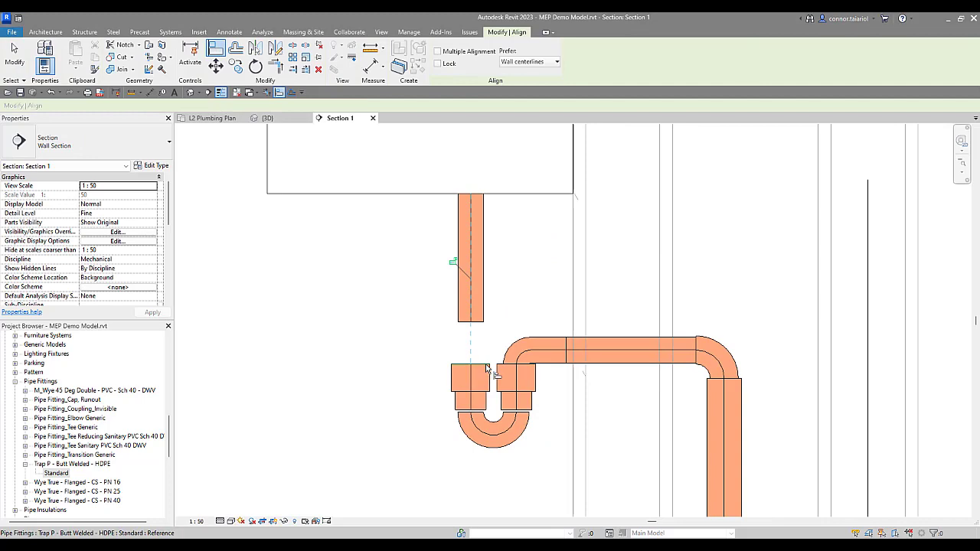
pyautogui.press('Escape')
# - Extend the vertical drain pipe down to the top of the P-trap
pyautogui.click(472, 302)
pyautogui.moveTo(471, 321); pyautogui.dragTo(470, 364)
pyautogui.click(496, 317)
pyautogui.scroll(-2, 509, 337)
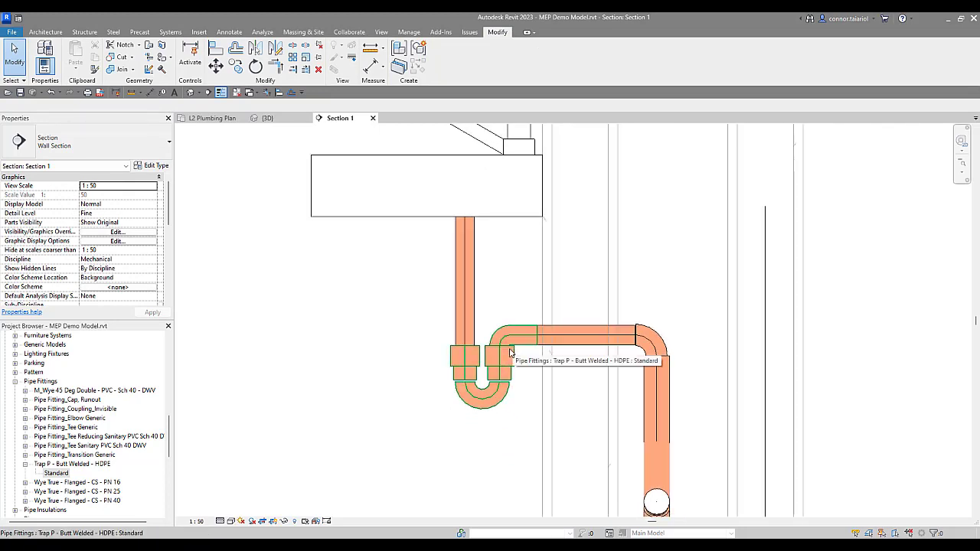
pyautogui.scroll(1, 495, 370)
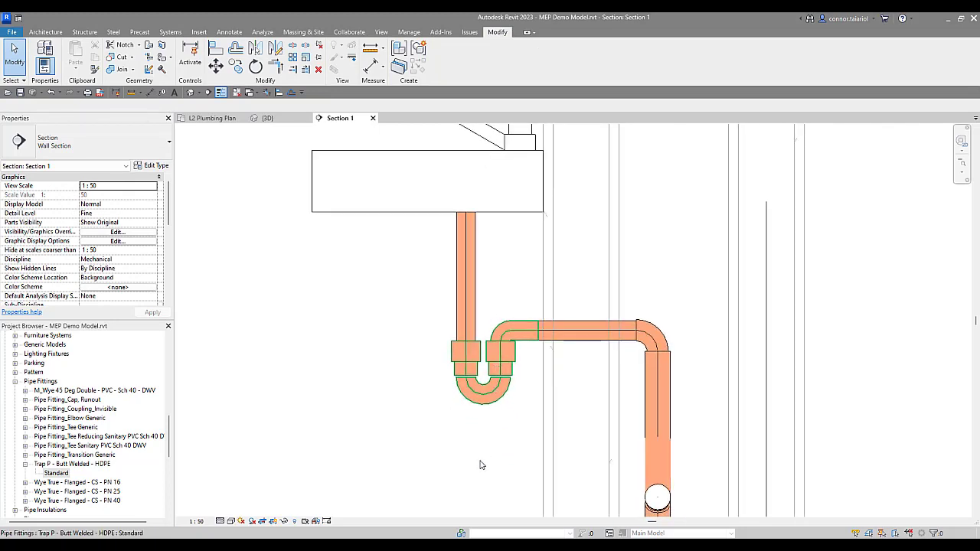
pyautogui.click(478, 391)
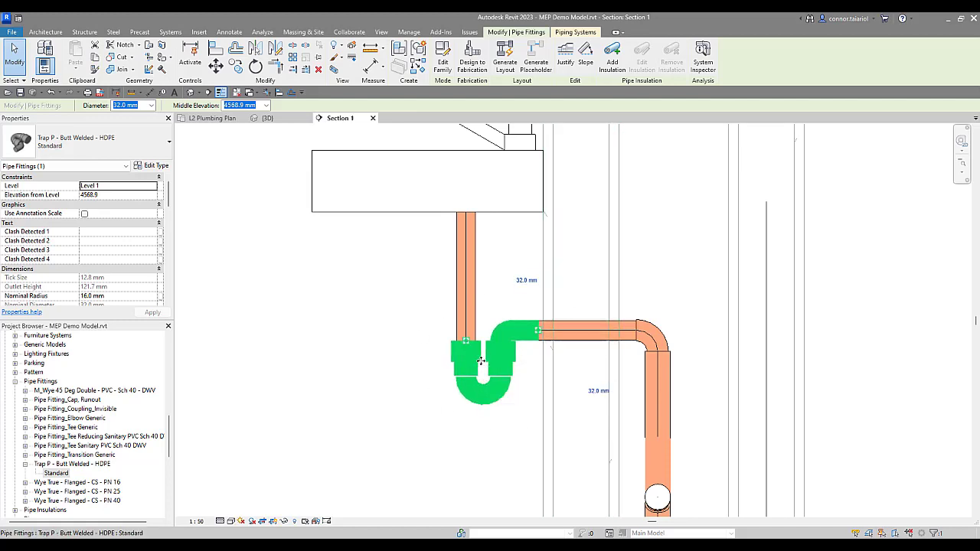
pyautogui.scroll(-3, 476, 355)
pyautogui.press('Escape')
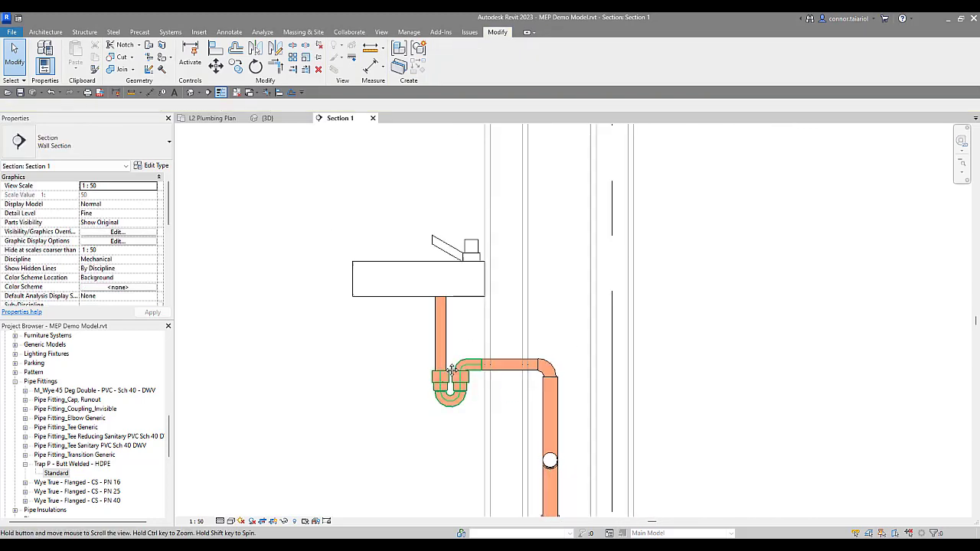
# - Open the P-trap's family in the Family Editor and orbit it to an isometric view
pyautogui.click(442, 378)
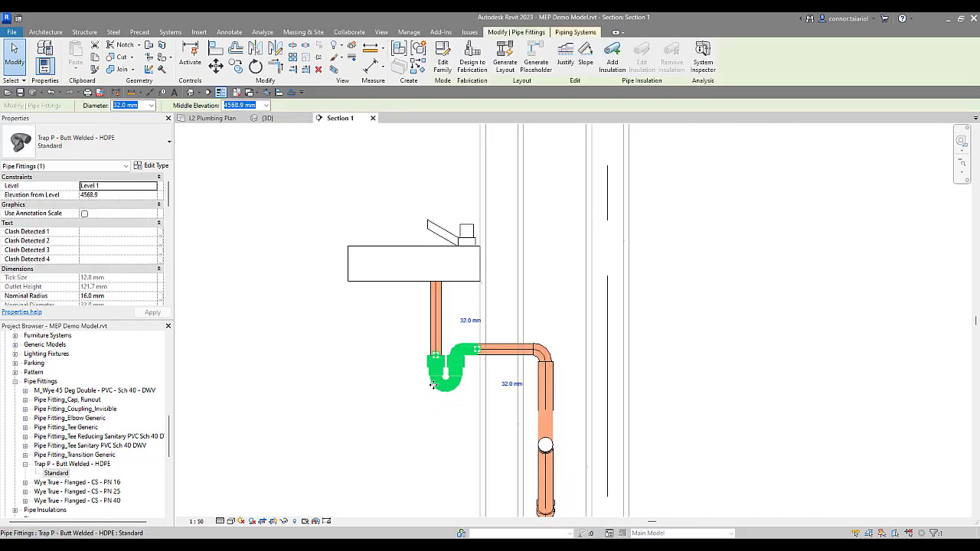
pyautogui.click(444, 63)
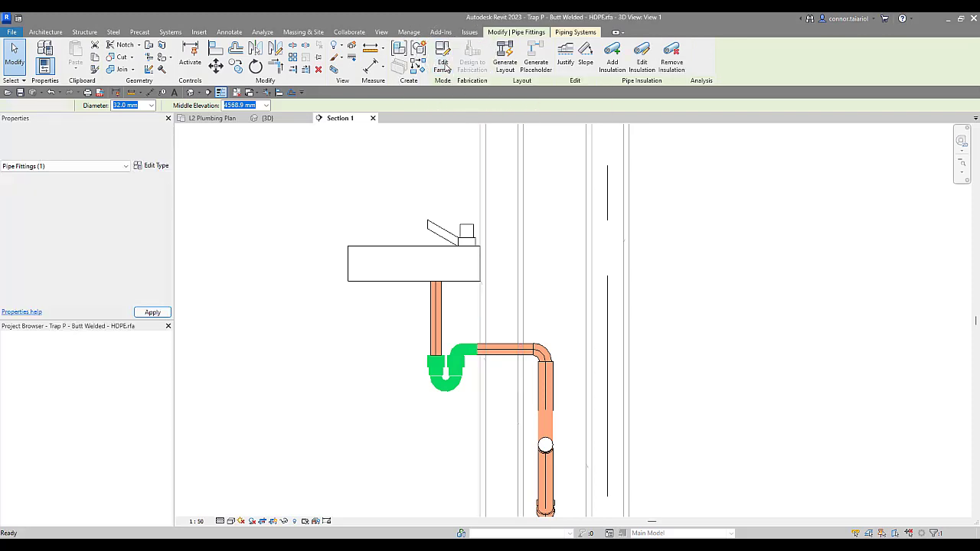
pyautogui.keyDown('shift'); pyautogui.moveTo(462, 289); pyautogui.dragTo(504, 295, button='middle'); pyautogui.keyUp('shift')
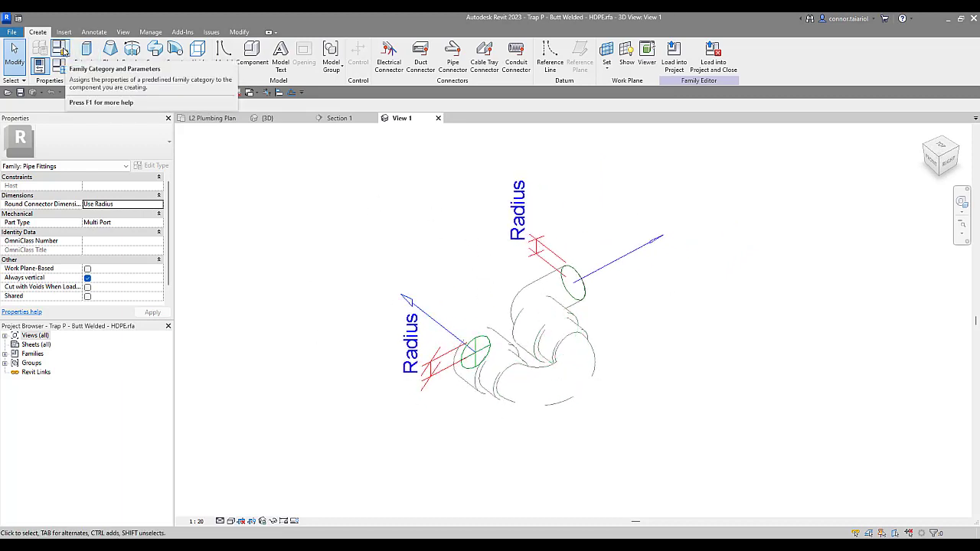
# - Change the family's Part Type from Multi Port to Elbow in Family Category and Parameters
pyautogui.click(64, 51)
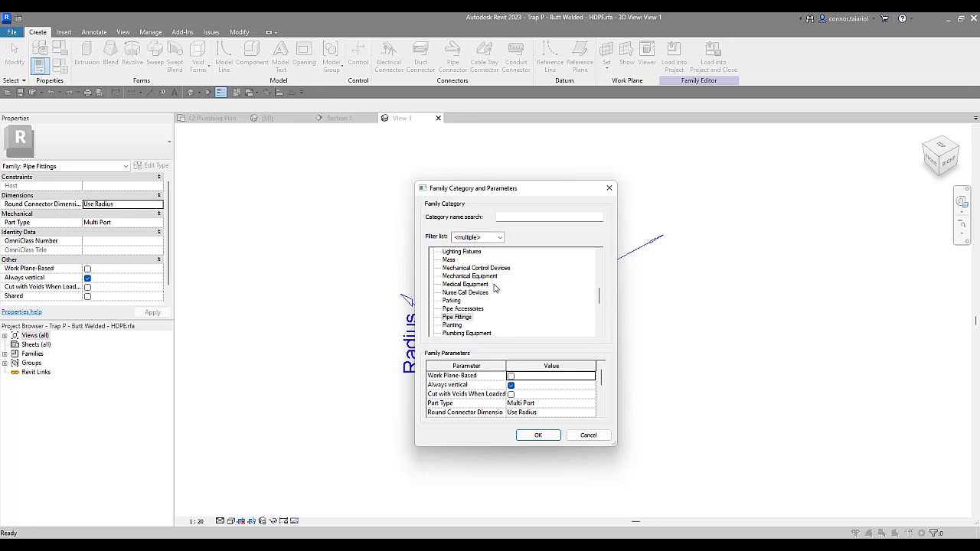
pyautogui.scroll(-1, 493, 287)
pyautogui.scroll(-2, 475, 299)
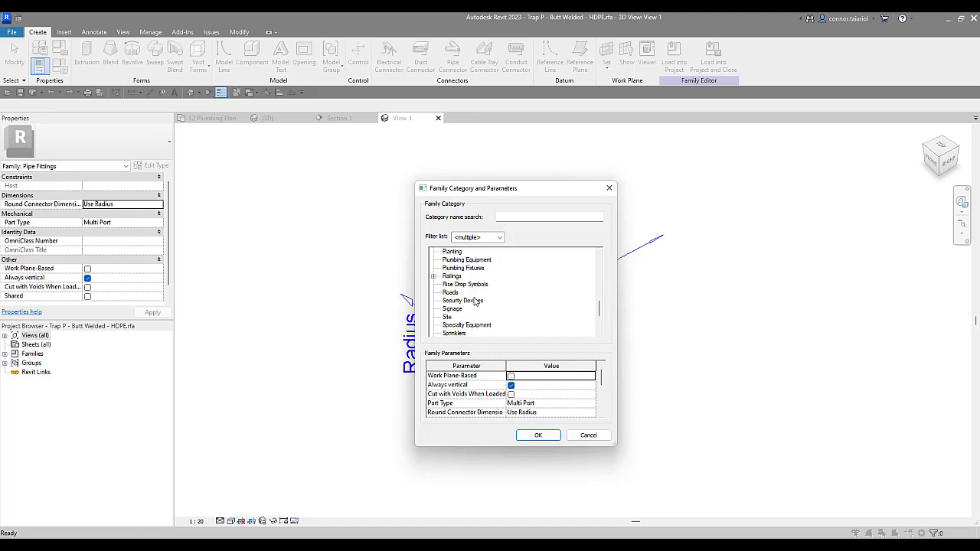
pyautogui.scroll(-2, 462, 399)
pyautogui.scroll(2, 456, 391)
pyautogui.click(590, 405)
pyautogui.scroll(3, 526, 430)
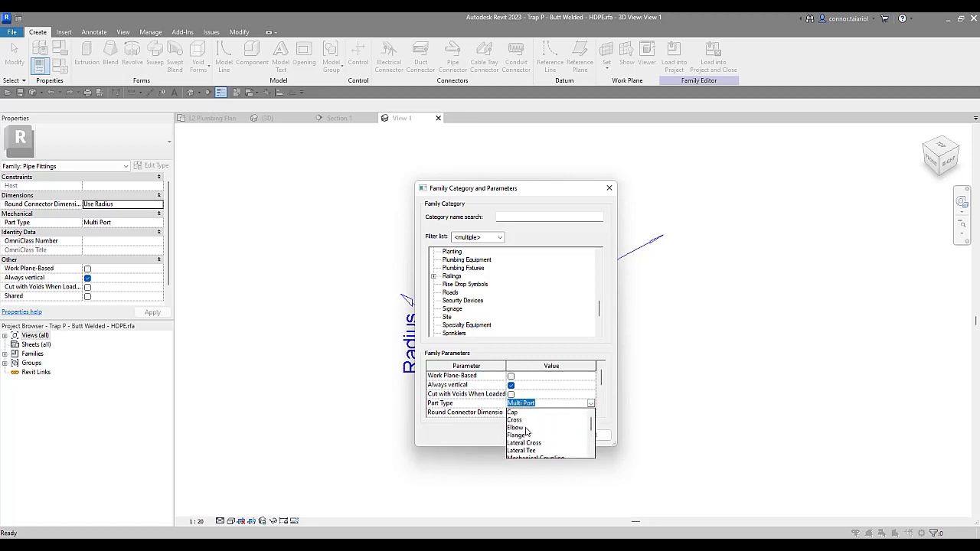
pyautogui.click(516, 418)
# - Load the edited trap family into the project, overwriting the existing version and parameter values
pyautogui.click(539, 435)
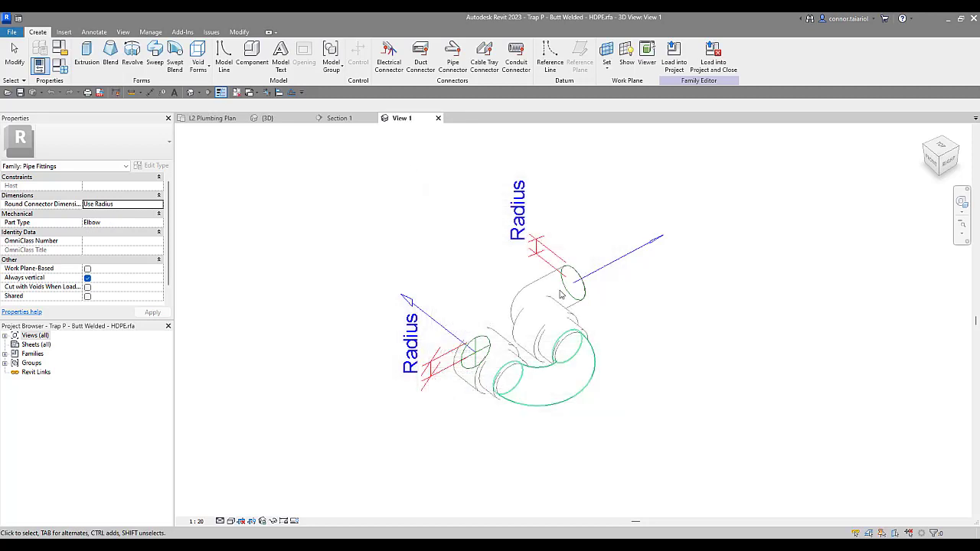
pyautogui.click(673, 62)
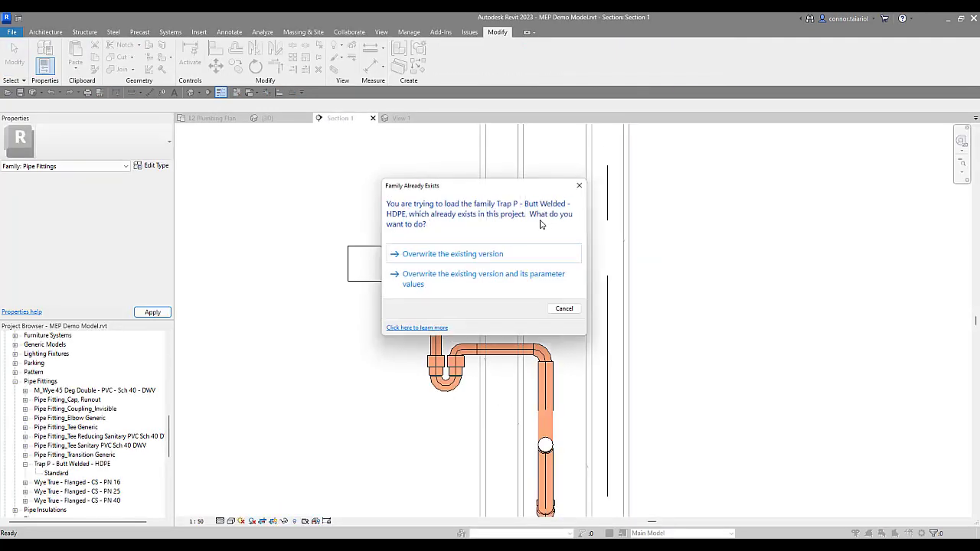
pyautogui.click(498, 282)
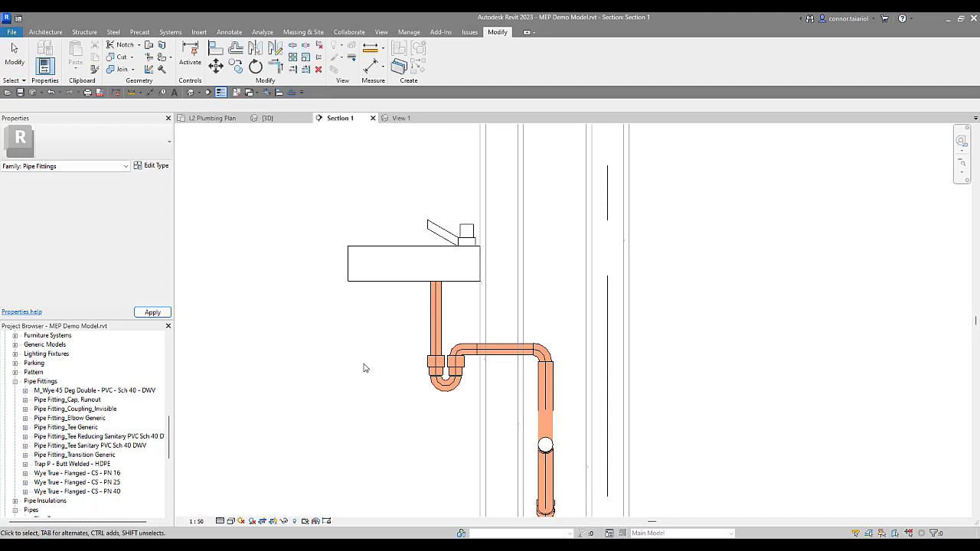
pyautogui.scroll(-2, 373, 339)
pyautogui.scroll(-2, 373, 339)
# - Close the family's 3D view, saving the family and replacing the existing file
pyautogui.click(399, 118)
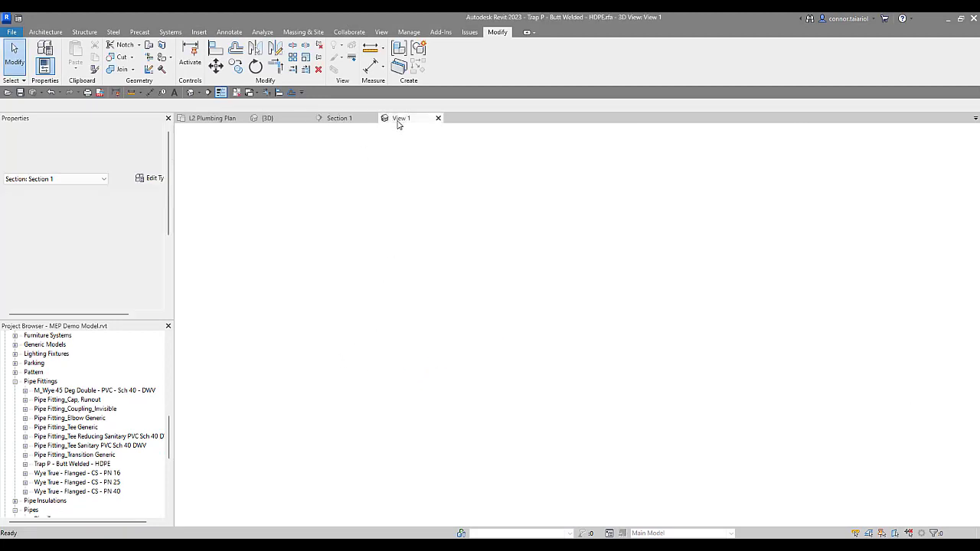
pyautogui.click(438, 118)
pyautogui.click(473, 287)
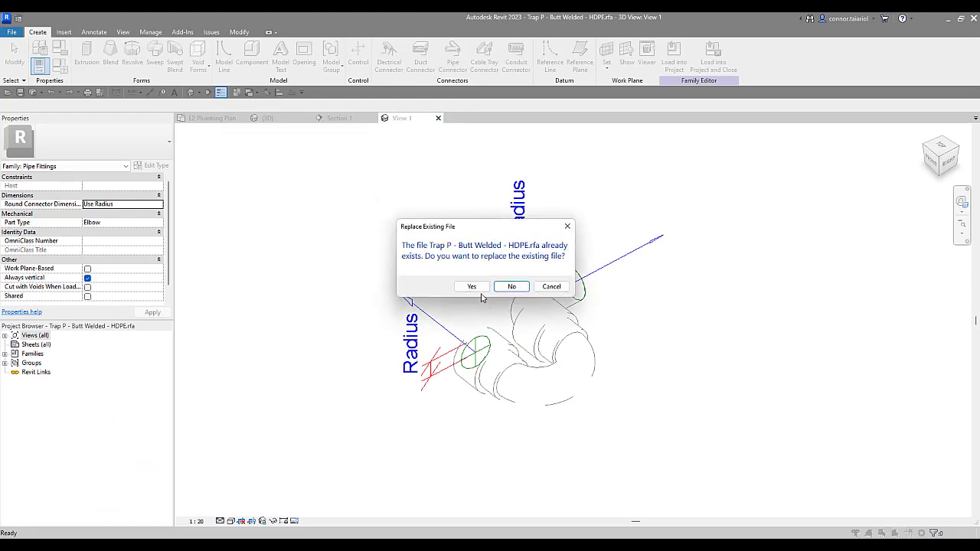
pyautogui.click(472, 287)
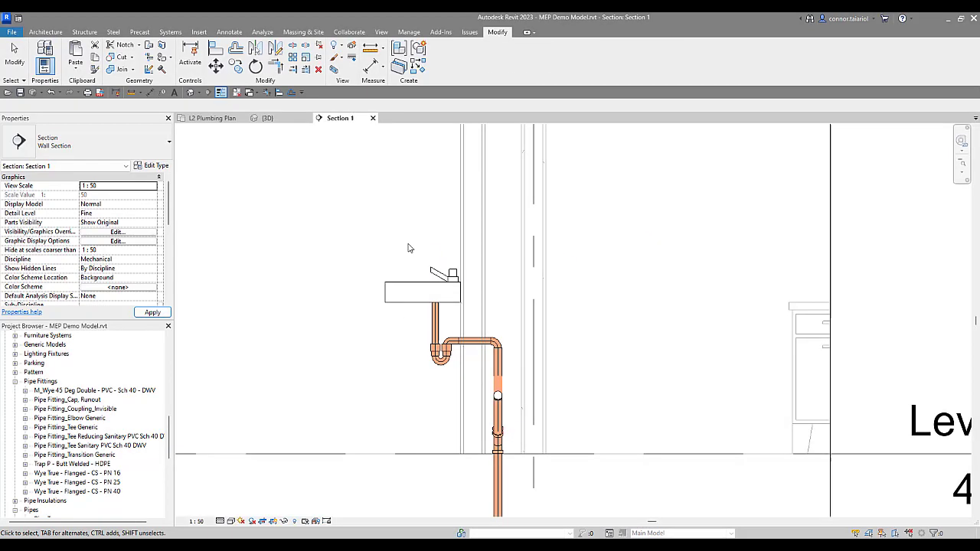
# - Orbit the 3D view to inspect the lavatory sink drains
pyautogui.click(267, 118)
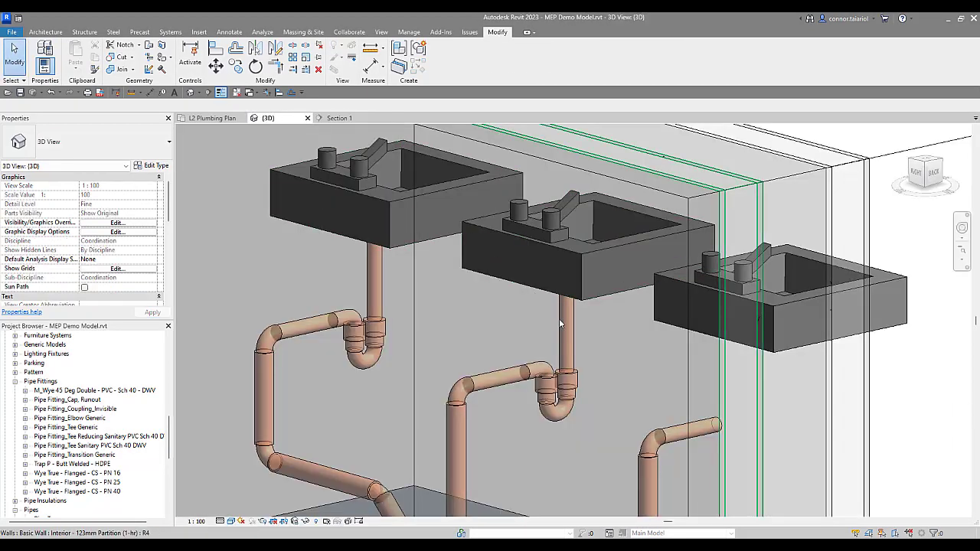
pyautogui.scroll(3, 607, 356)
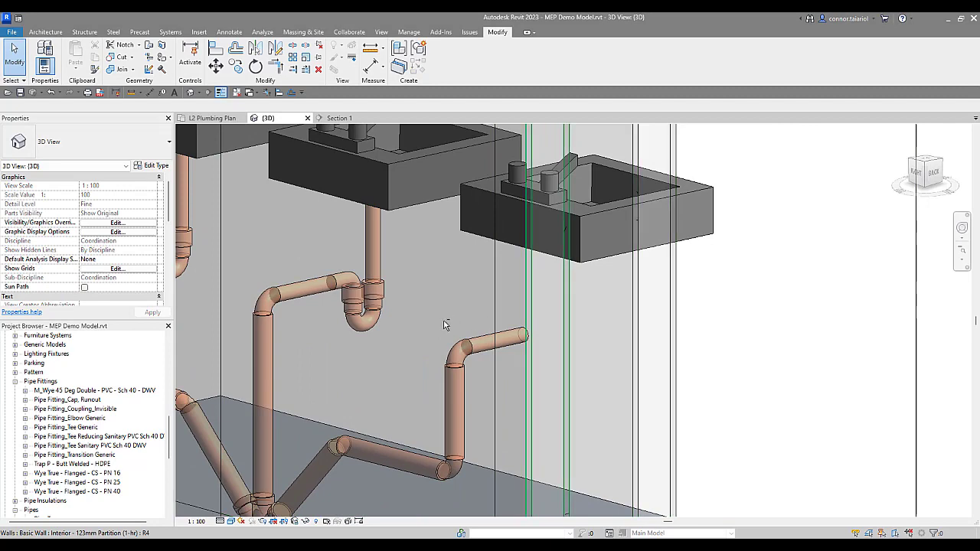
pyautogui.keyDown('shift'); pyautogui.moveTo(607, 356); pyautogui.dragTo(457, 352, button='middle'); pyautogui.keyUp('shift')
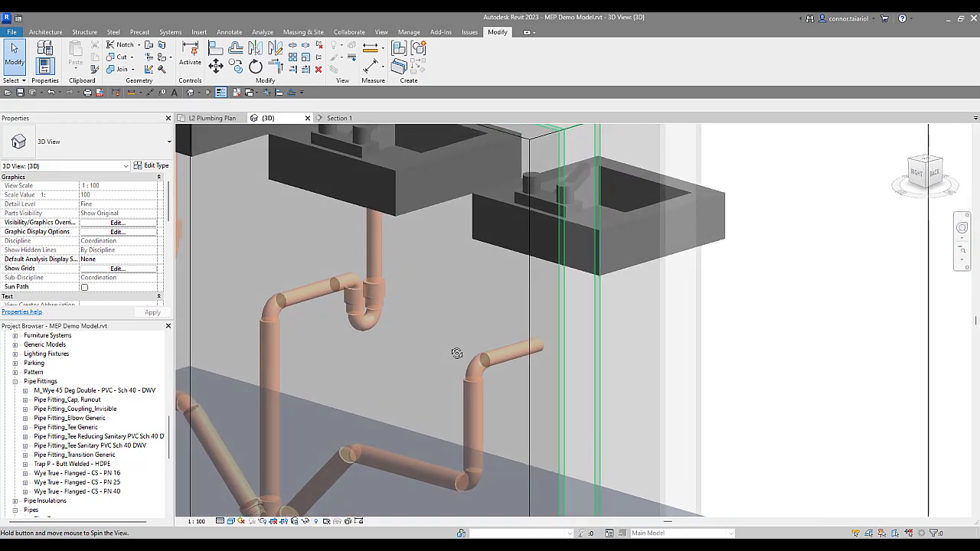
# - In L2 Plumbing Plan, shift the Section 1 line onto the neighbouring lavatory, then view Section 1
pyautogui.click(212, 118)
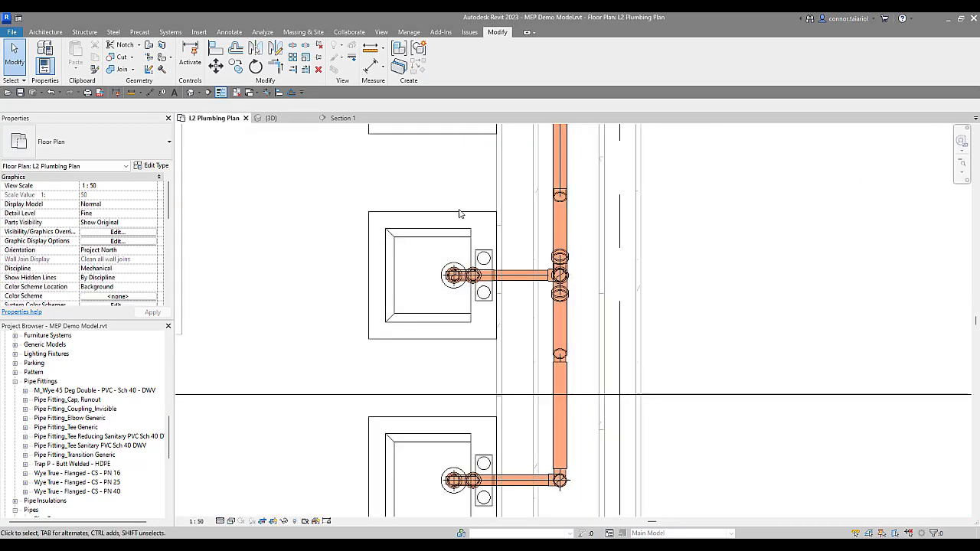
pyautogui.scroll(1, 465, 327)
pyautogui.scroll(-3, 413, 321)
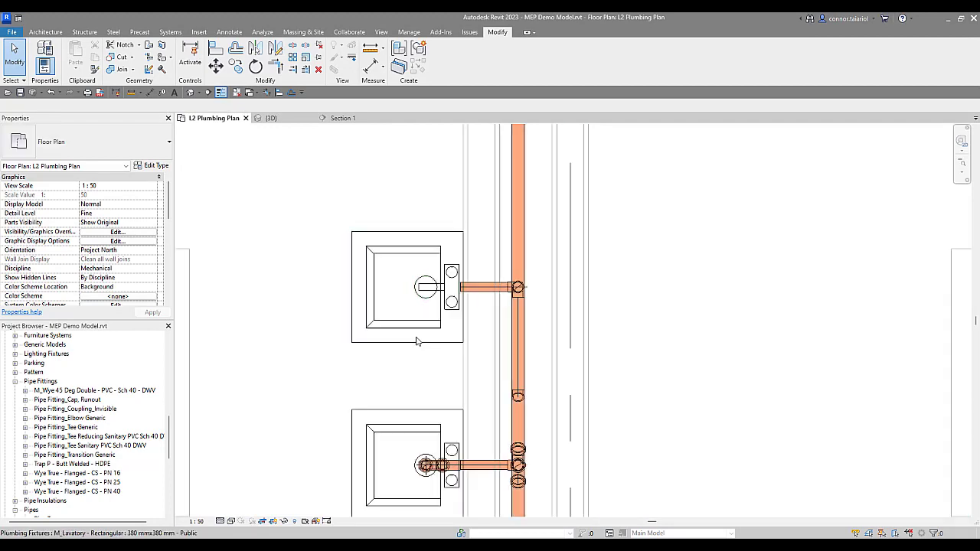
pyautogui.click(352, 389)
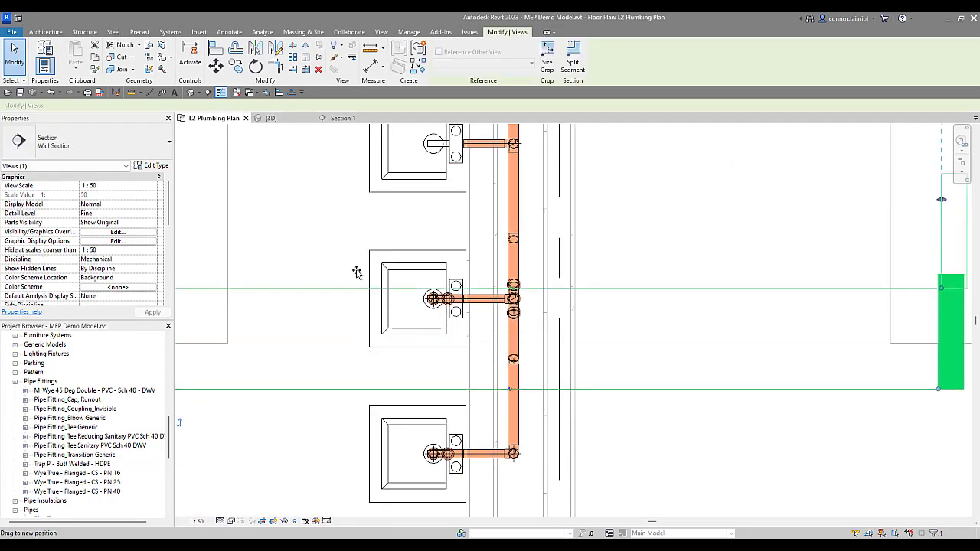
pyautogui.scroll(-2, 390, 234)
pyautogui.moveTo(390, 234); pyautogui.dragTo(391, 319, button='middle')
pyautogui.click(429, 367)
pyautogui.scroll(1, 431, 415)
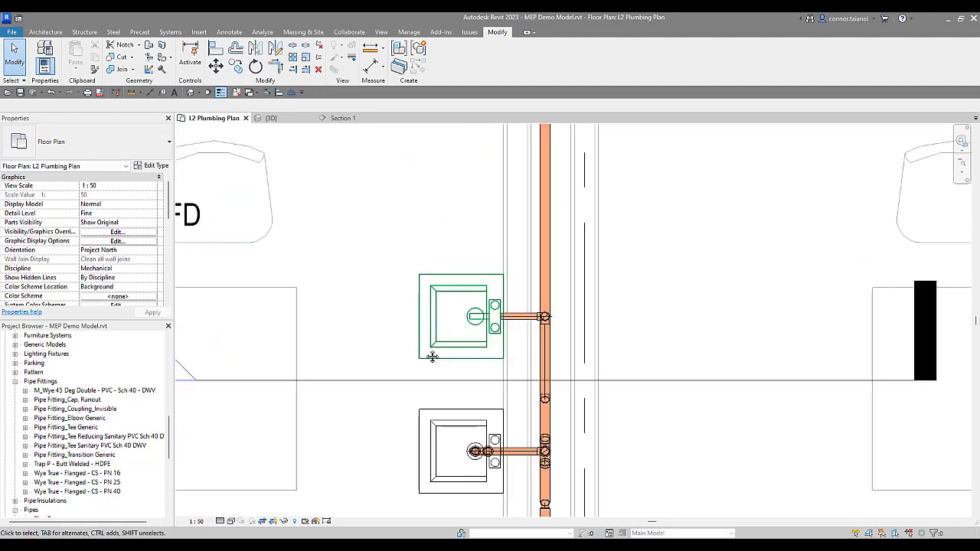
pyautogui.click(341, 118)
# - Draw a vertical drain pipe down from the lavatory's drain connector
pyautogui.scroll(3, 455, 318)
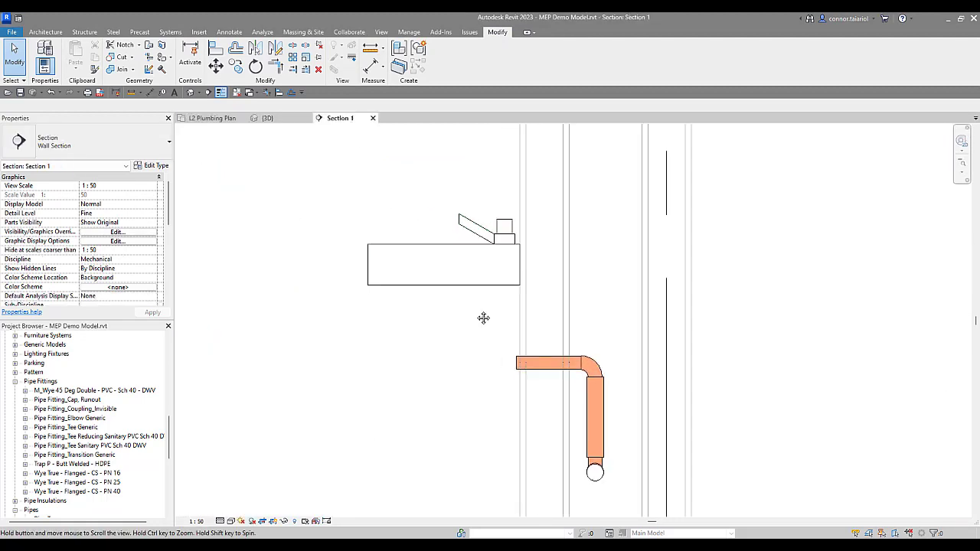
pyautogui.click(527, 350)
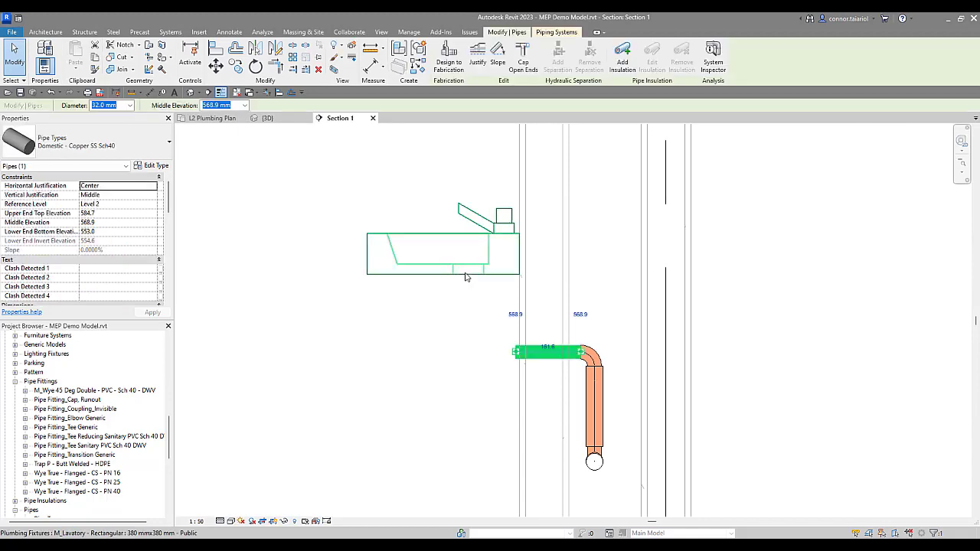
pyautogui.click(490, 318)
pyautogui.click(468, 276)
pyautogui.rightClick(468, 276)
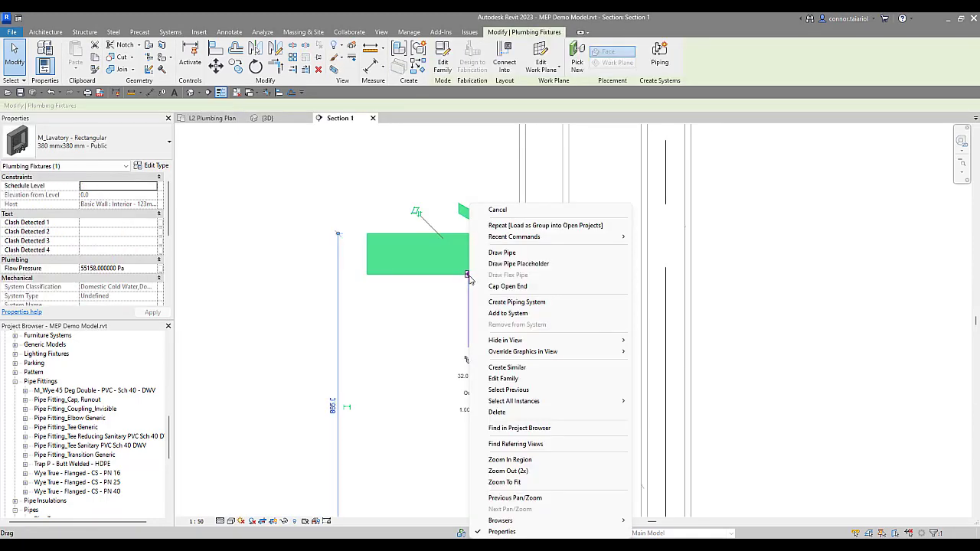
pyautogui.press('Escape')
pyautogui.press('Escape')
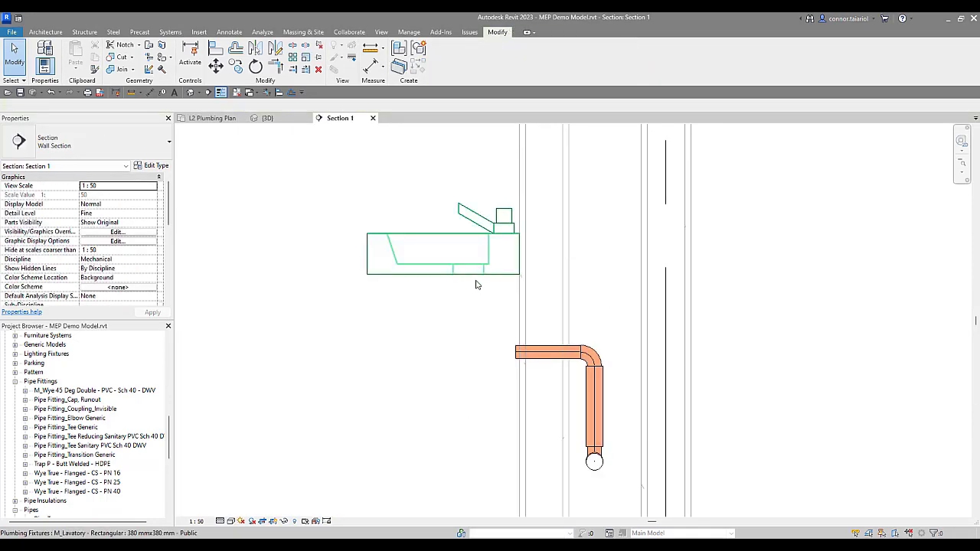
pyautogui.click(469, 276)
pyautogui.rightClick(469, 277)
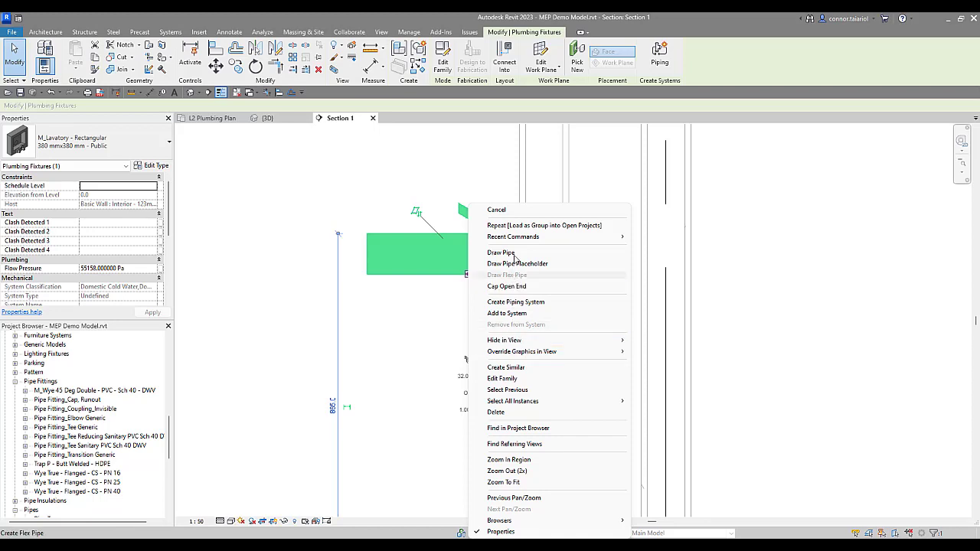
pyautogui.press('Escape')
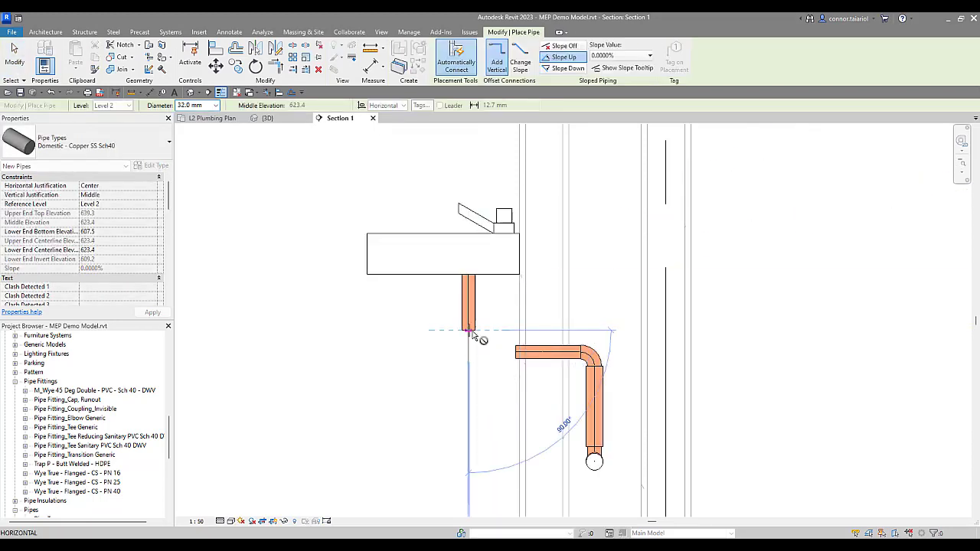
pyautogui.click(488, 330)
pyautogui.press('Escape')
# - Trim/extend the vertical drain and horizontal waste pipe to a corner, then select the resulting elbow
pyautogui.click(277, 68)
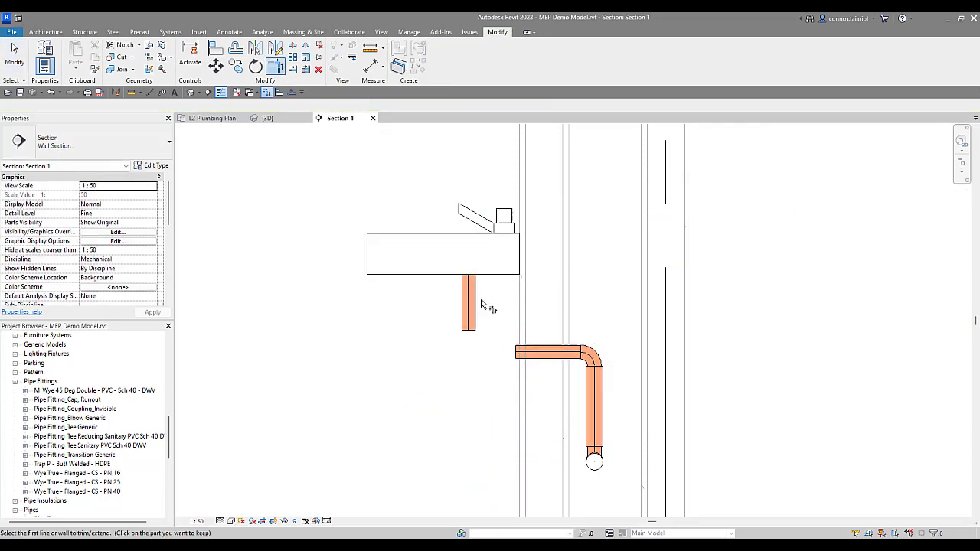
pyautogui.click(468, 310)
pyautogui.click(536, 353)
pyautogui.press('Escape')
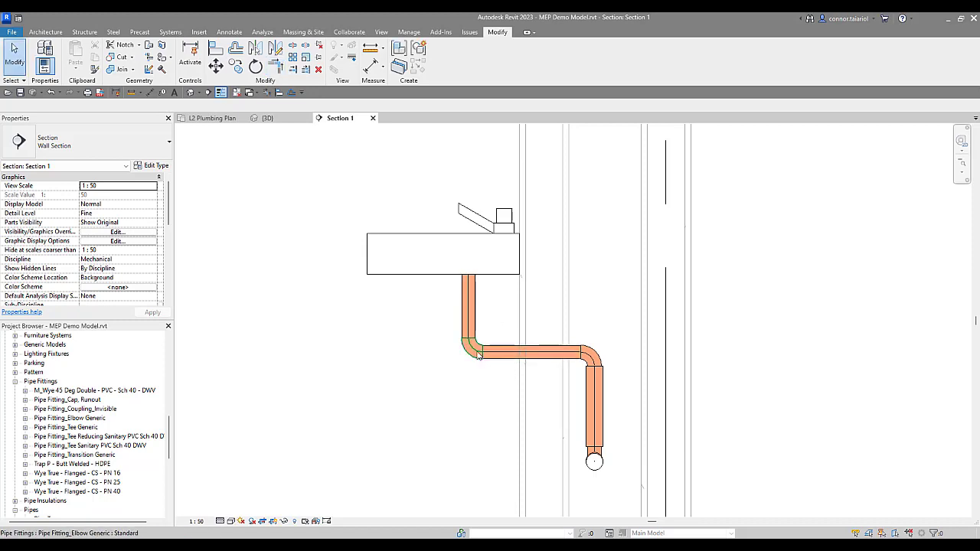
pyautogui.click(470, 365)
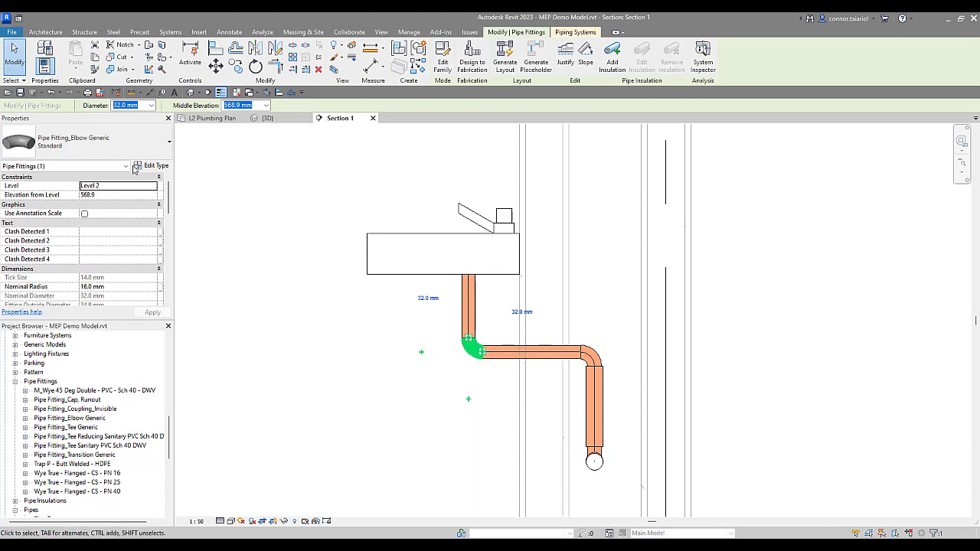
pyautogui.click(113, 143)
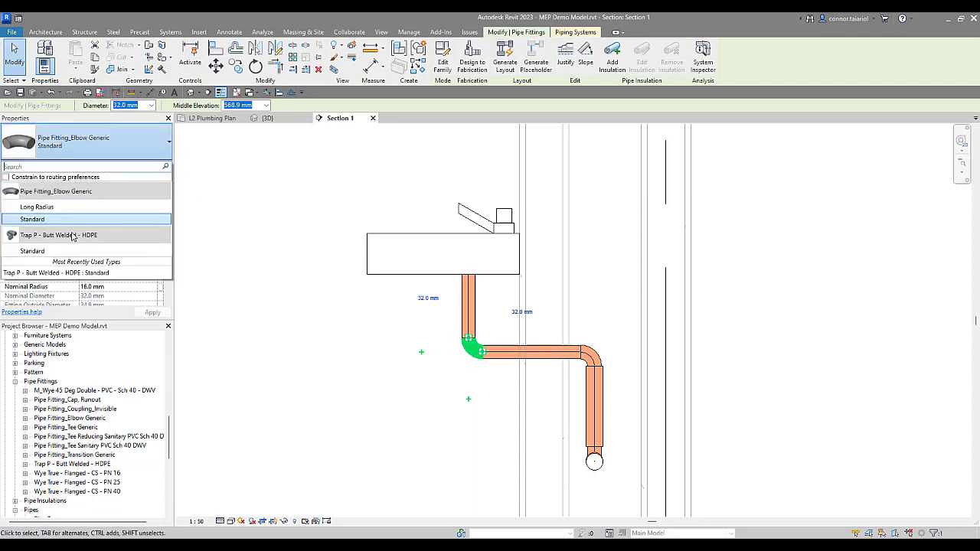
pyautogui.moveTo(56, 251)
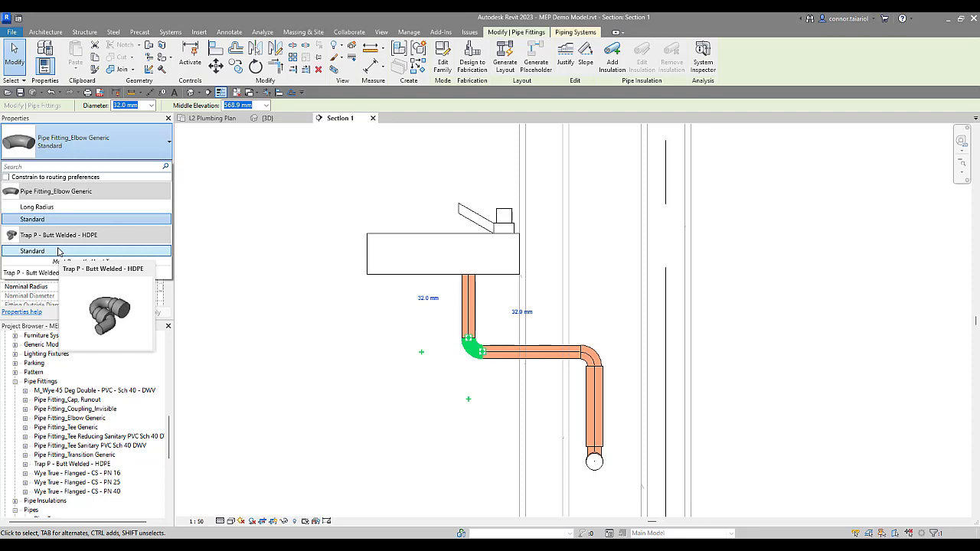
pyautogui.click(59, 253)
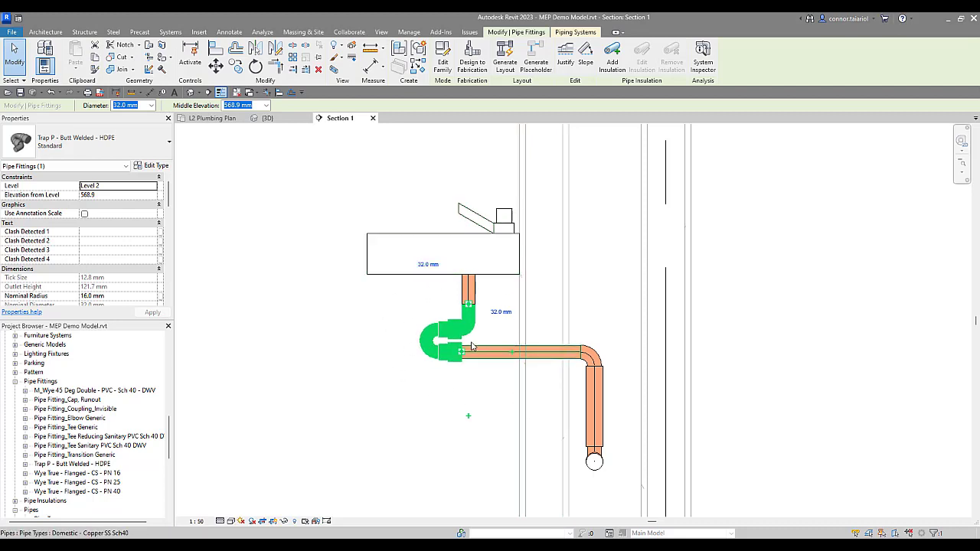
# - Undo the P-trap swap, delete the elbow and vertical drain, and shorten the horizontal pipe
pyautogui.hotkey('ctrl', 'z')
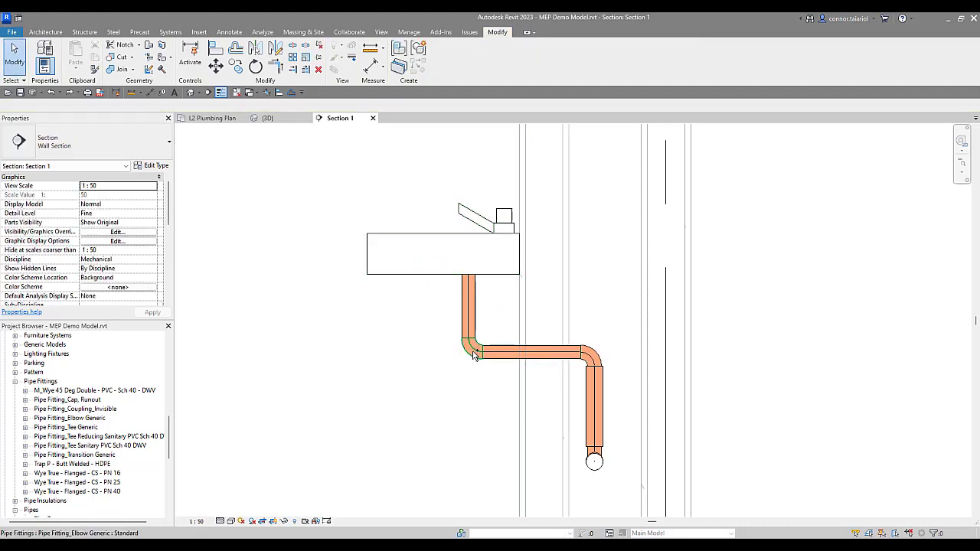
pyautogui.click(471, 354)
pyautogui.press('Delete')
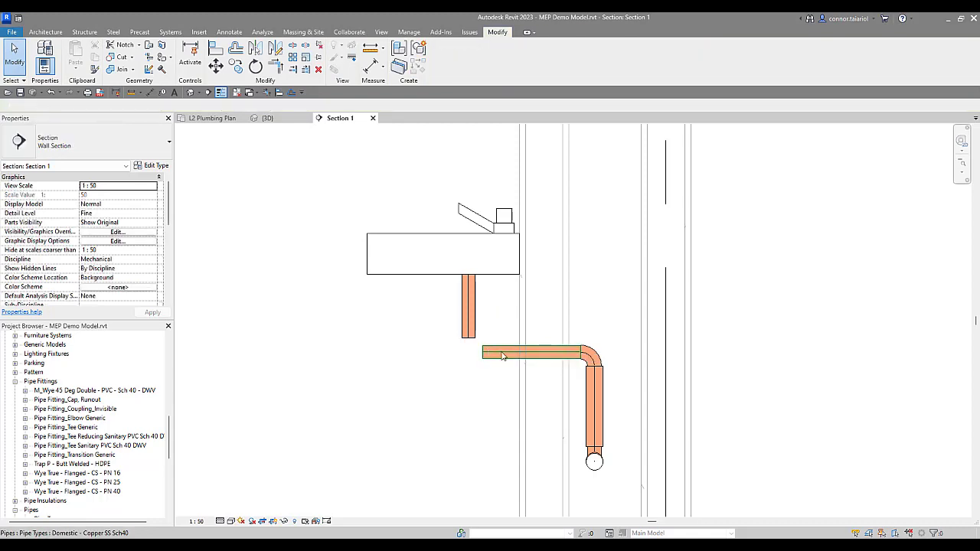
pyautogui.click(485, 354)
pyautogui.moveTo(483, 353); pyautogui.dragTo(515, 351)
pyautogui.press('Escape')
pyautogui.click(469, 306)
pyautogui.press('Delete')
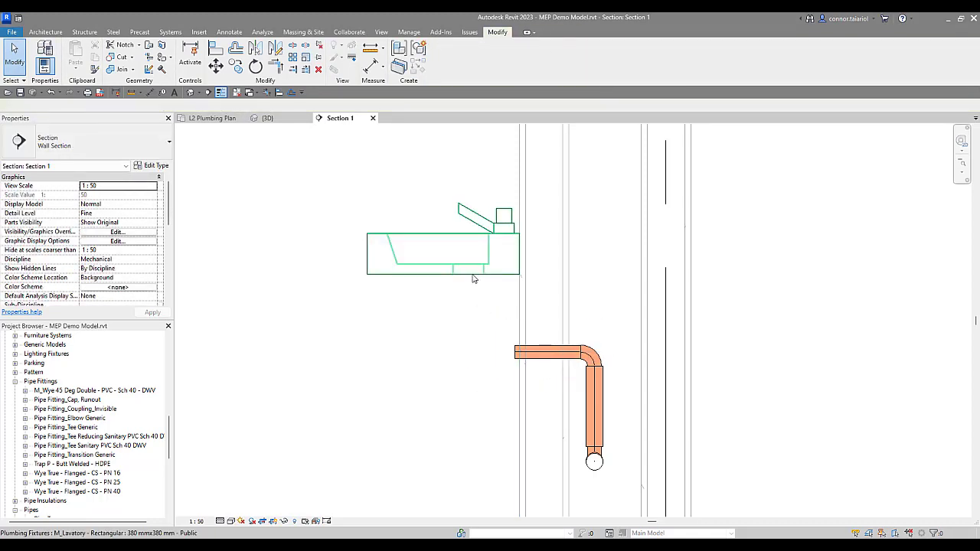
# - Redraw the lavatory drain down and across into the waste pipe, then select the new elbow
pyautogui.click(468, 274)
pyautogui.rightClick(467, 274)
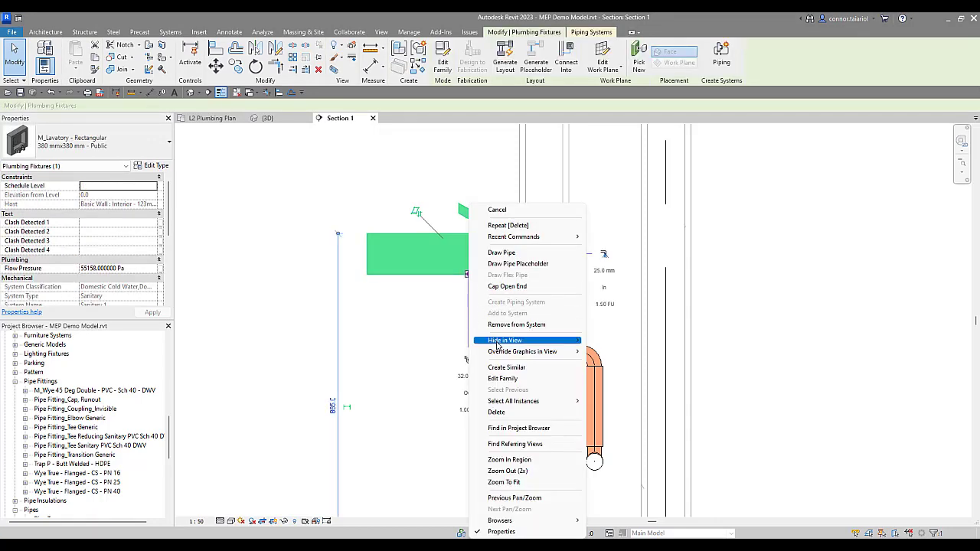
pyautogui.click(519, 254)
pyautogui.click(468, 352)
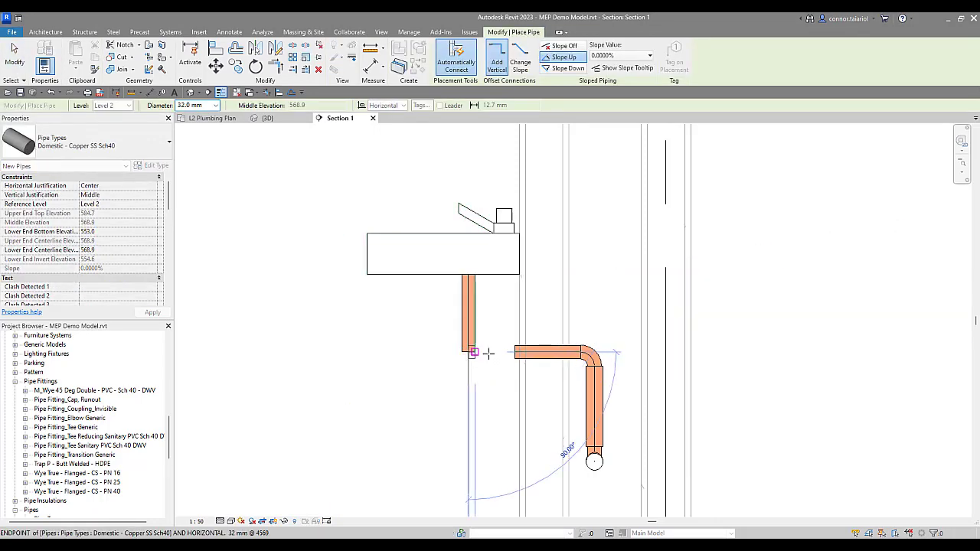
pyautogui.click(514, 352)
pyautogui.press('Escape')
pyautogui.press('Escape')
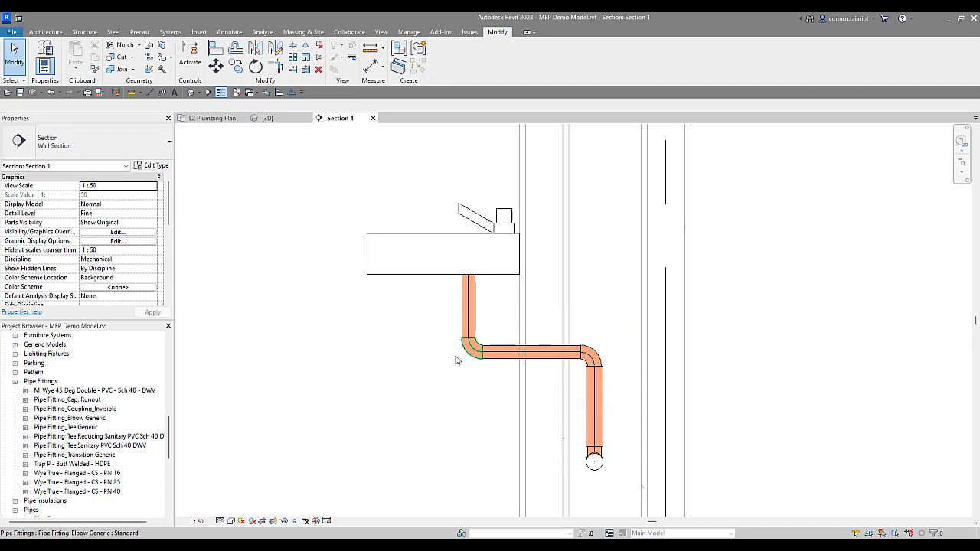
pyautogui.click(457, 358)
# - Switch the elbow's type to Trap P - Butt Welded - HDPE : Standard and review the trap
pyautogui.click(90, 144)
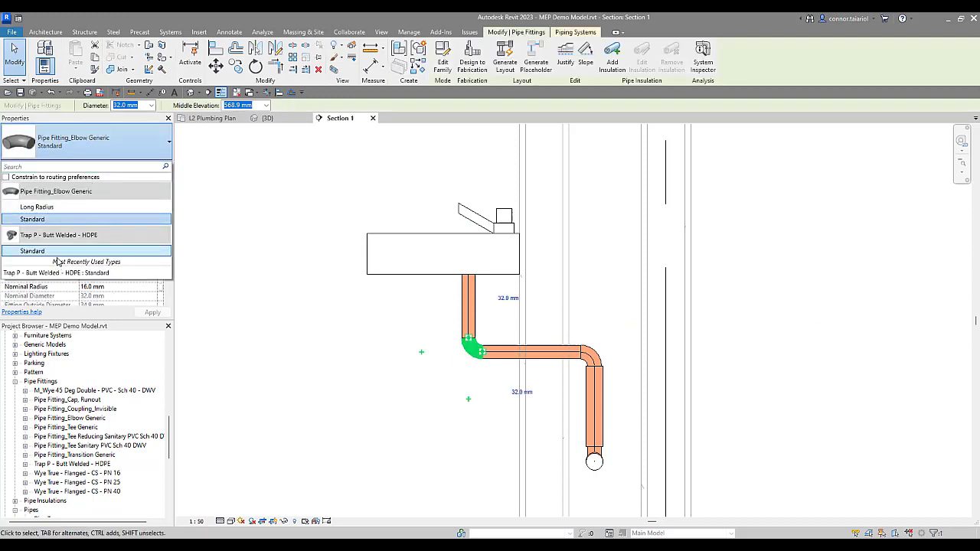
pyautogui.click(57, 252)
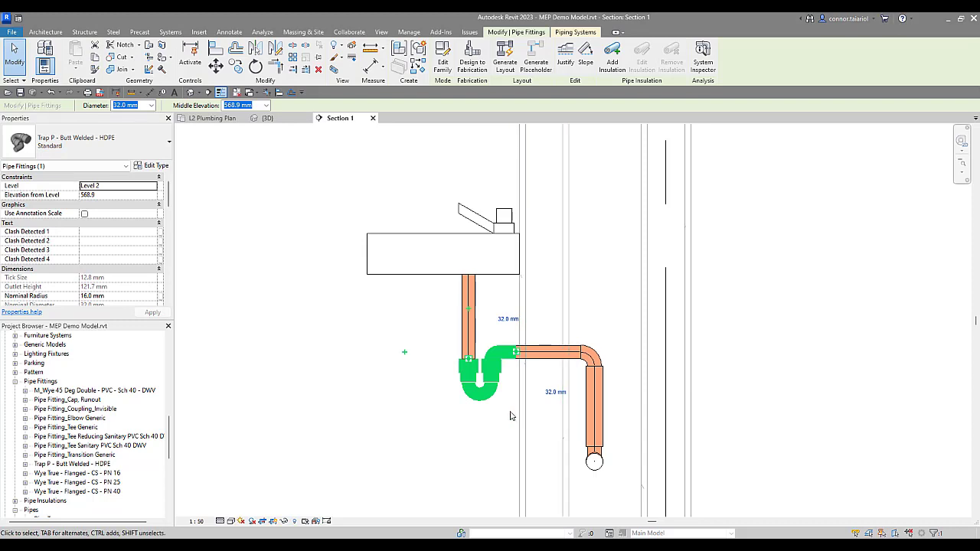
pyautogui.click(449, 406)
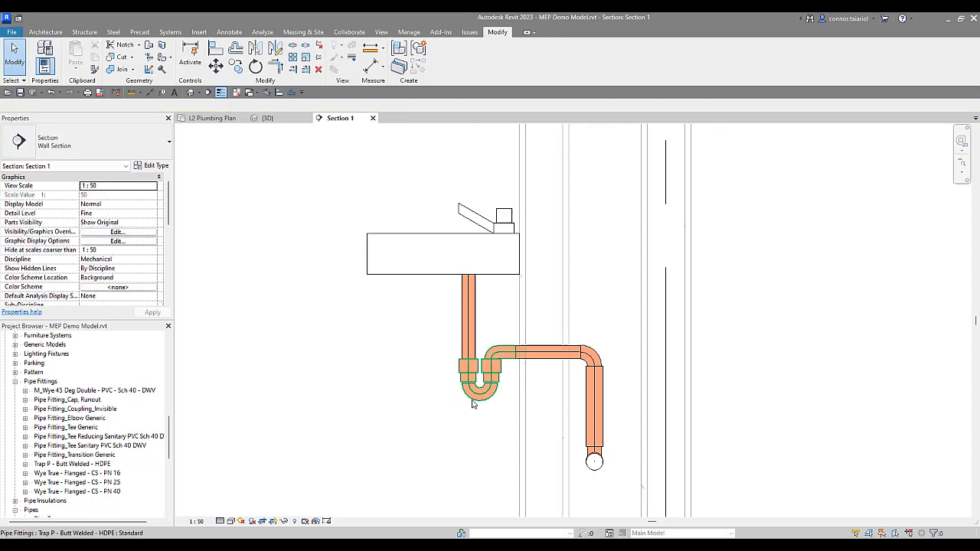
pyautogui.click(474, 403)
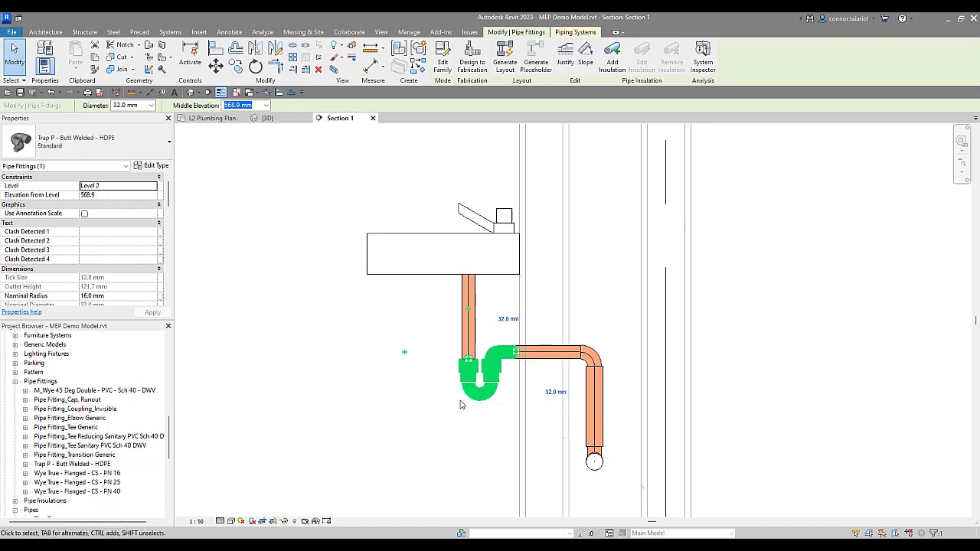
pyautogui.click(433, 323)
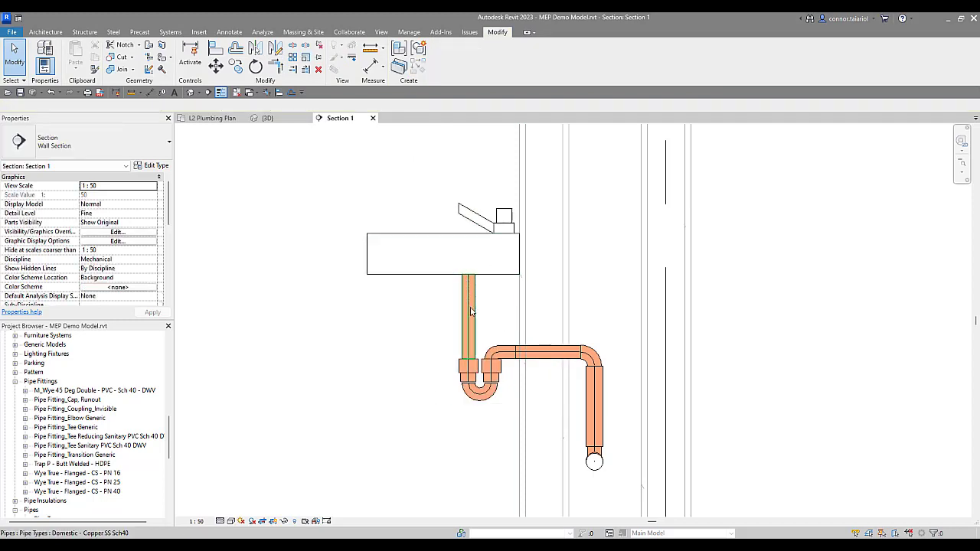
# - Delete the P-trap and vertical drain, then redraw the drain from the lavatory into the waste pipe
pyautogui.click(478, 404)
pyautogui.press('Delete')
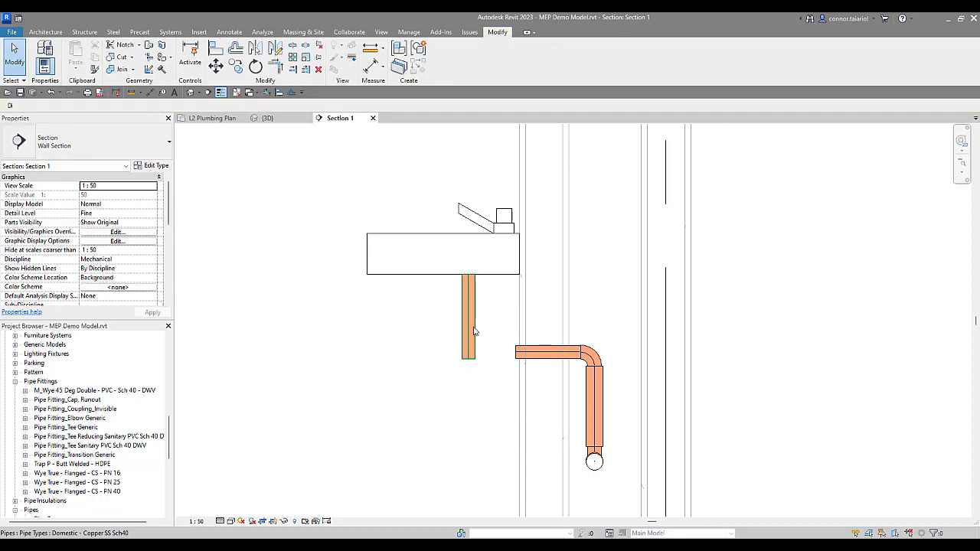
pyautogui.click(473, 331)
pyautogui.press('Delete')
pyautogui.rightClick(469, 278)
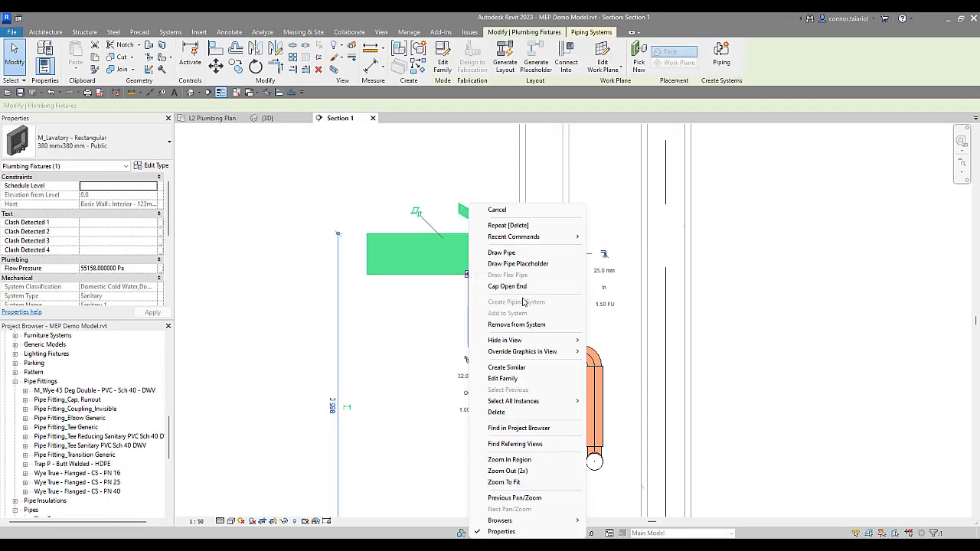
pyautogui.press('Escape')
pyautogui.click(468, 273)
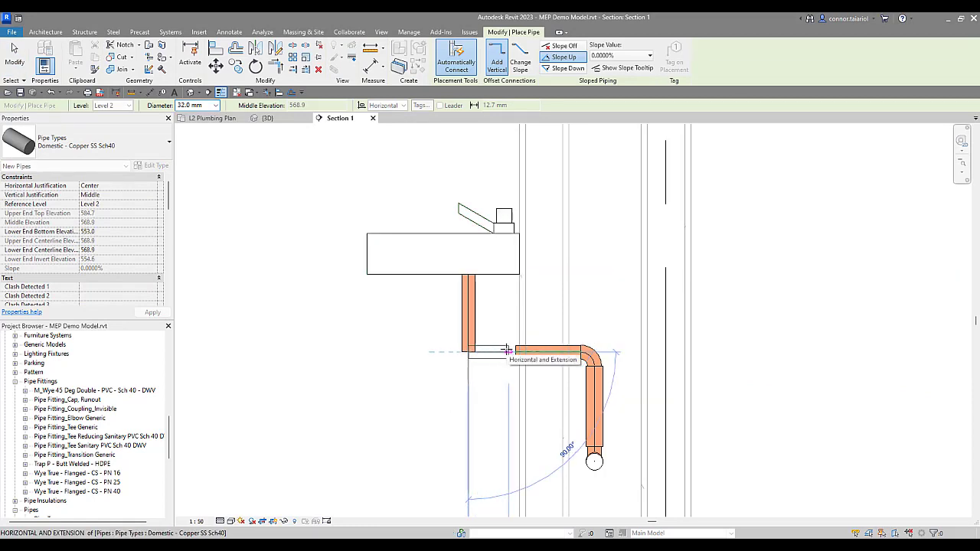
pyautogui.click(505, 351)
pyautogui.press('Escape')
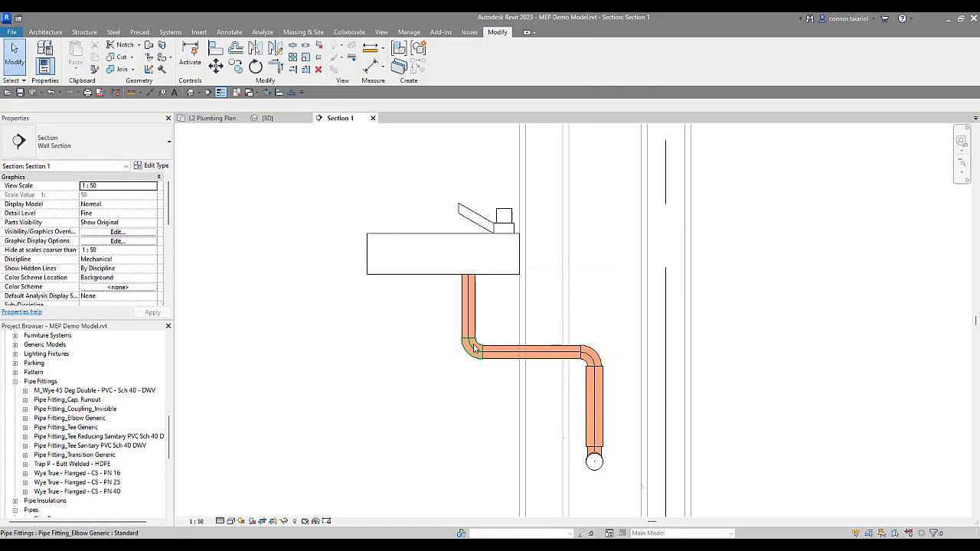
# - Change the new elbow to the Trap P Standard fitting and review the result
pyautogui.click(475, 349)
pyautogui.click(89, 143)
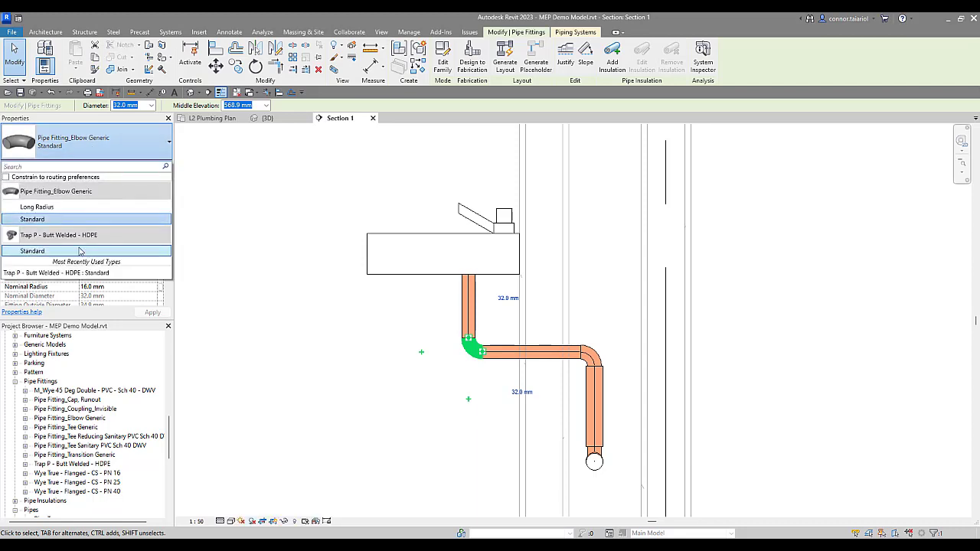
pyautogui.click(86, 250)
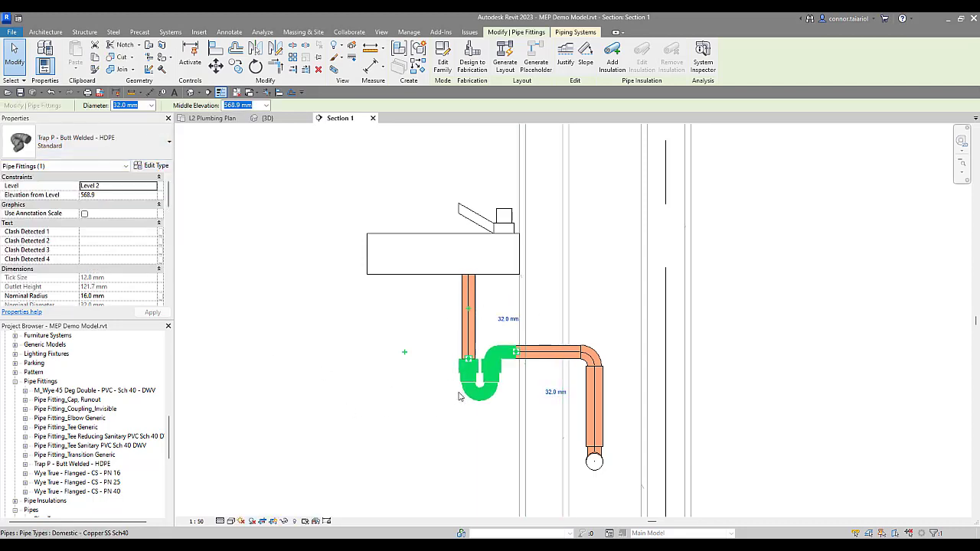
pyautogui.click(372, 427)
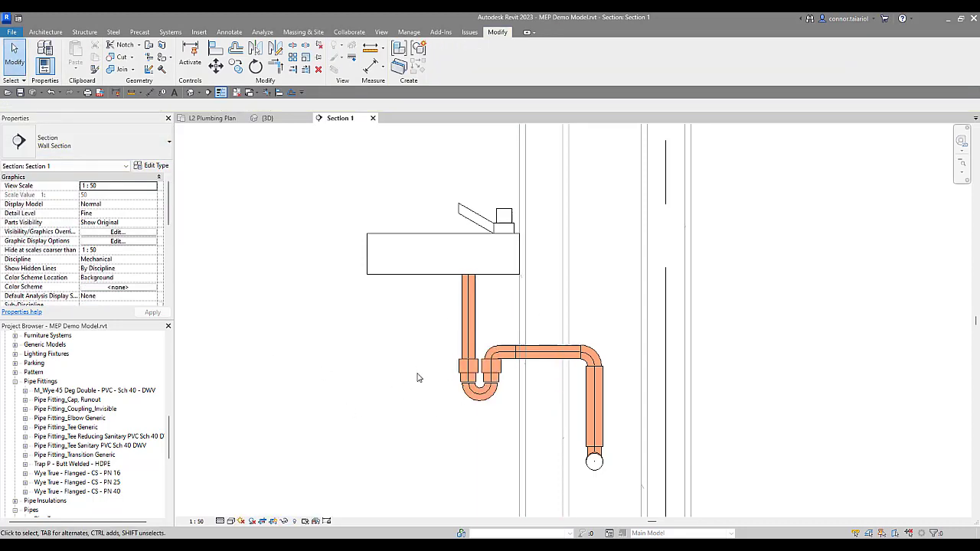